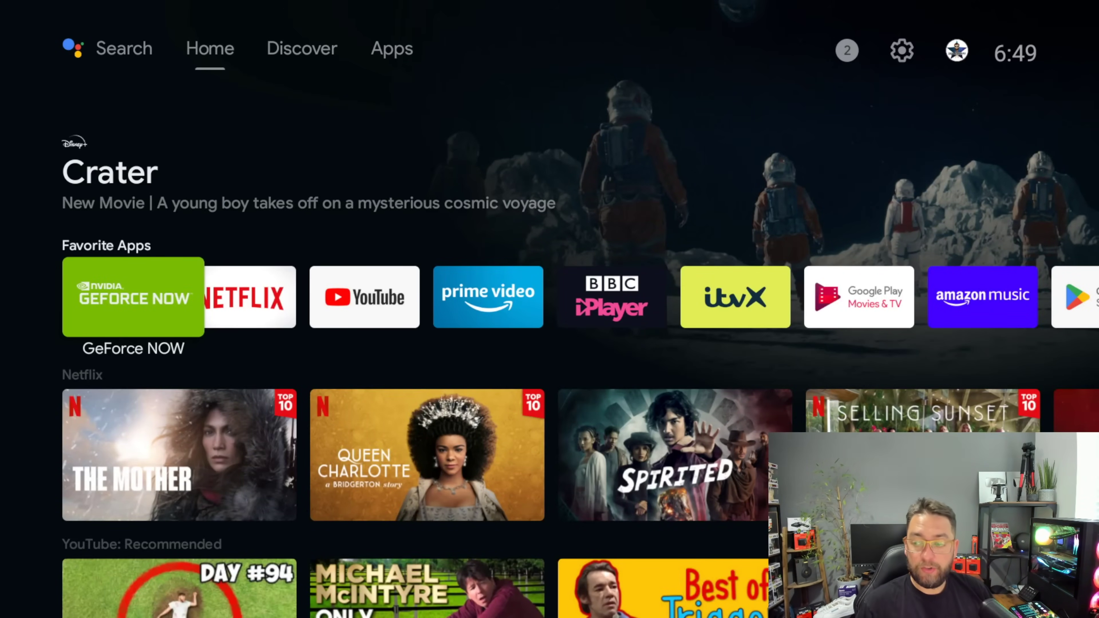
- Move from the Google TV Home screen's top bar over to the Apps tab
key(Up)
key(Up)
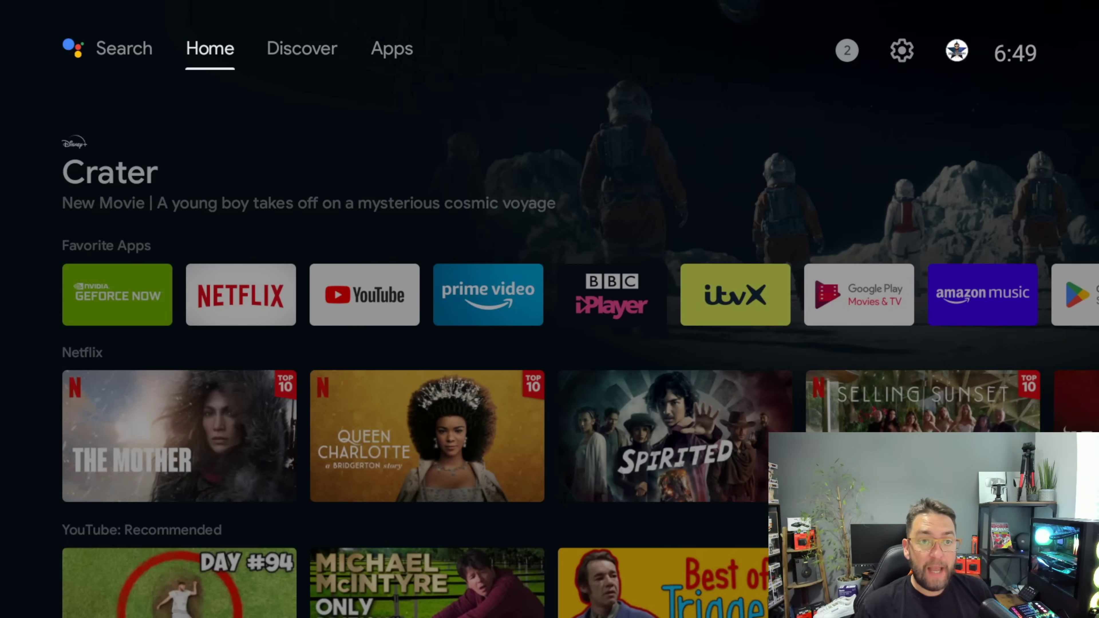
key(Right)
key(Right)
- Browse the installed apps grid, including the Downloader app
key(Down)
key(Down)
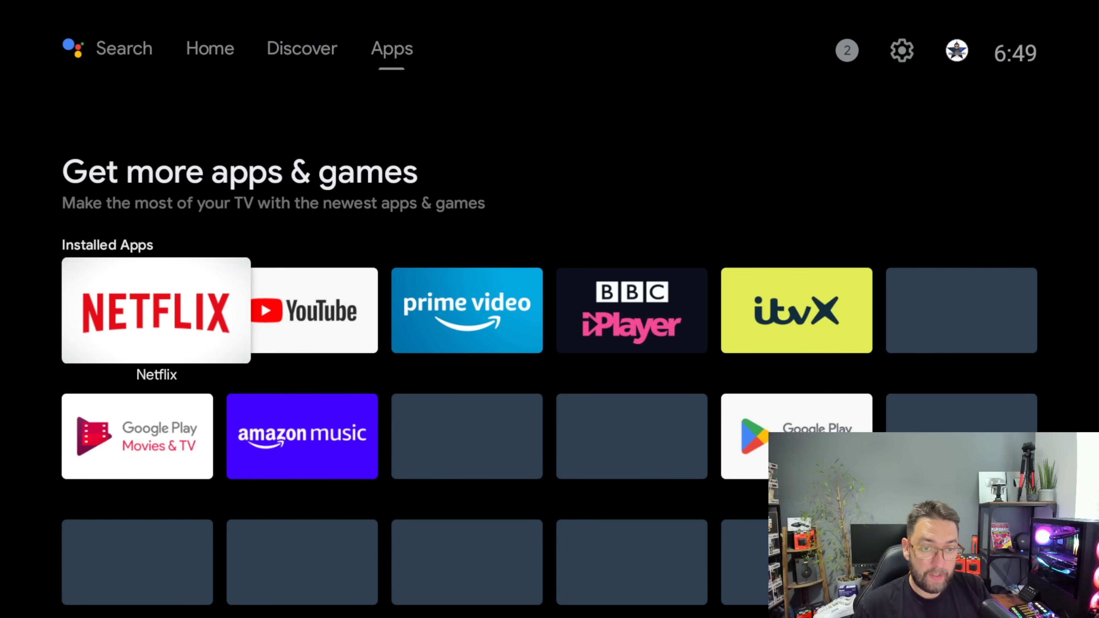
key(Down)
key(Down)
key(Down)
key(Down)
key(Up)
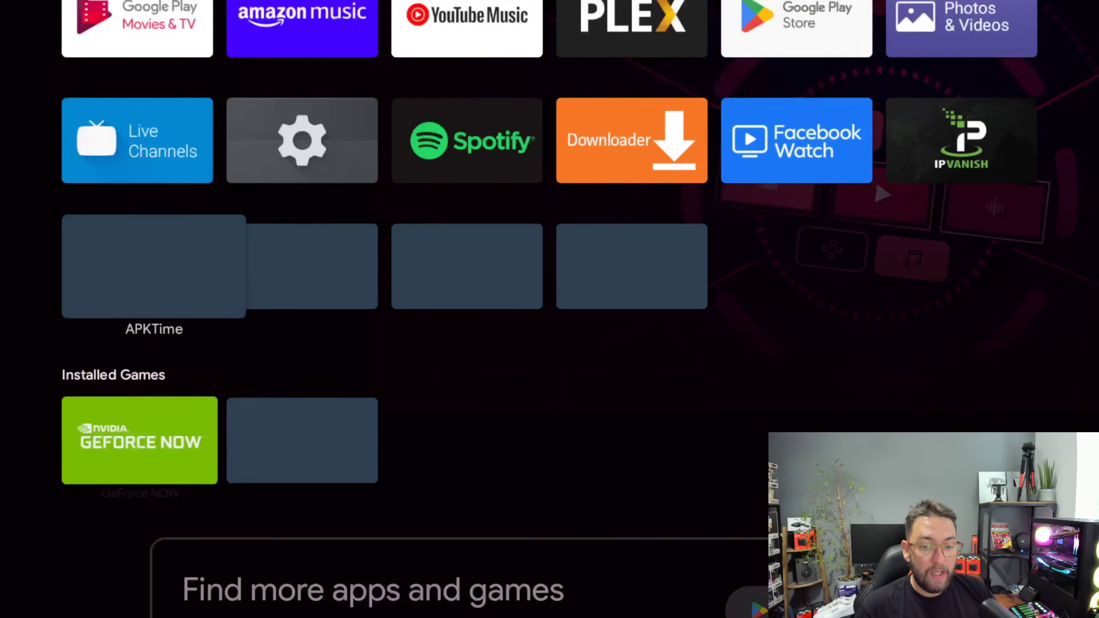
key(Up)
key(Right)
key(Right)
key(Right)
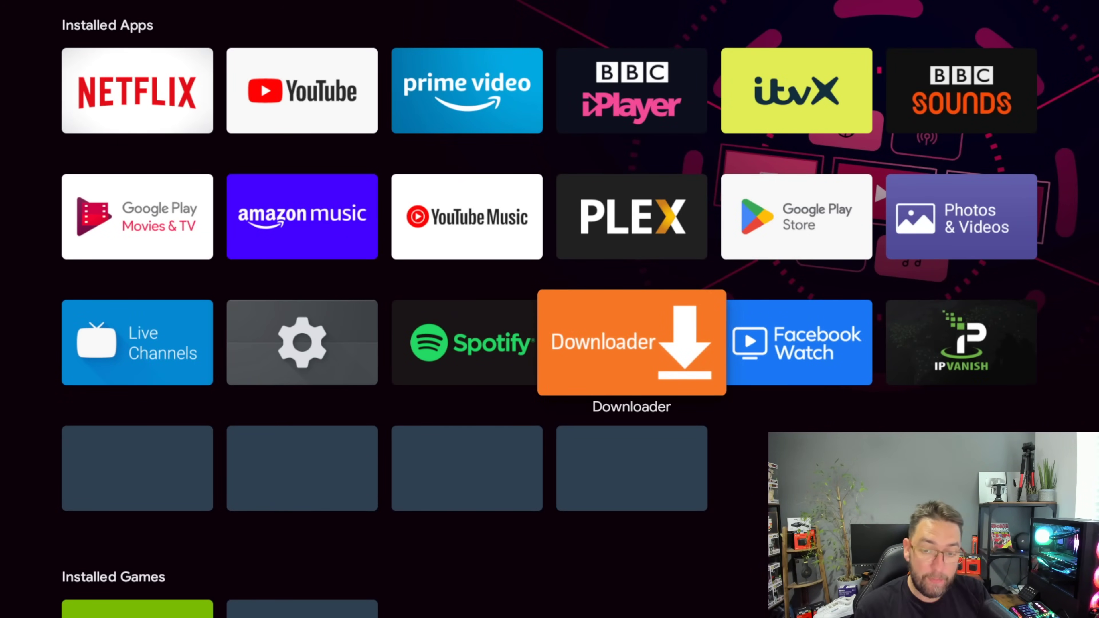
key(Up)
key(Up)
key(Up)
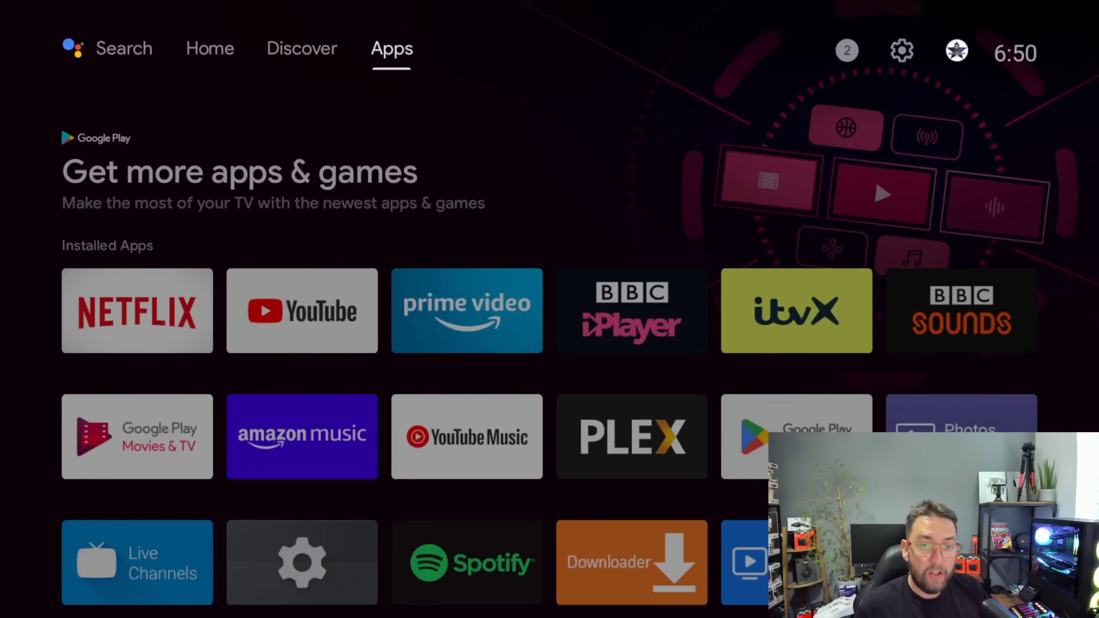
key(Down)
key(Down)
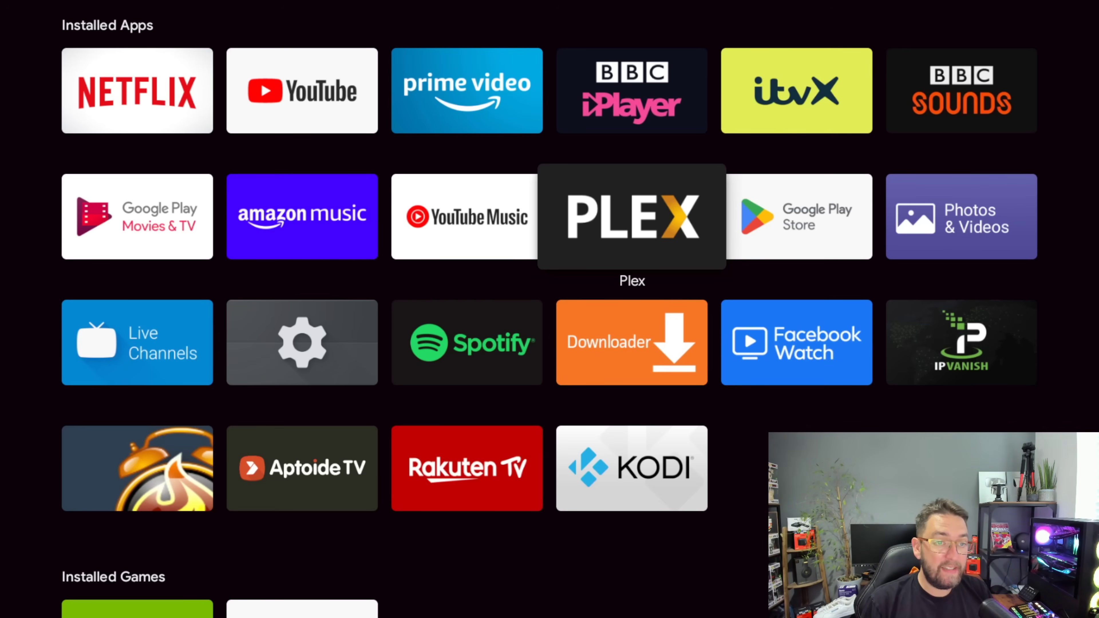
key(Up)
key(Up)
key(Up)
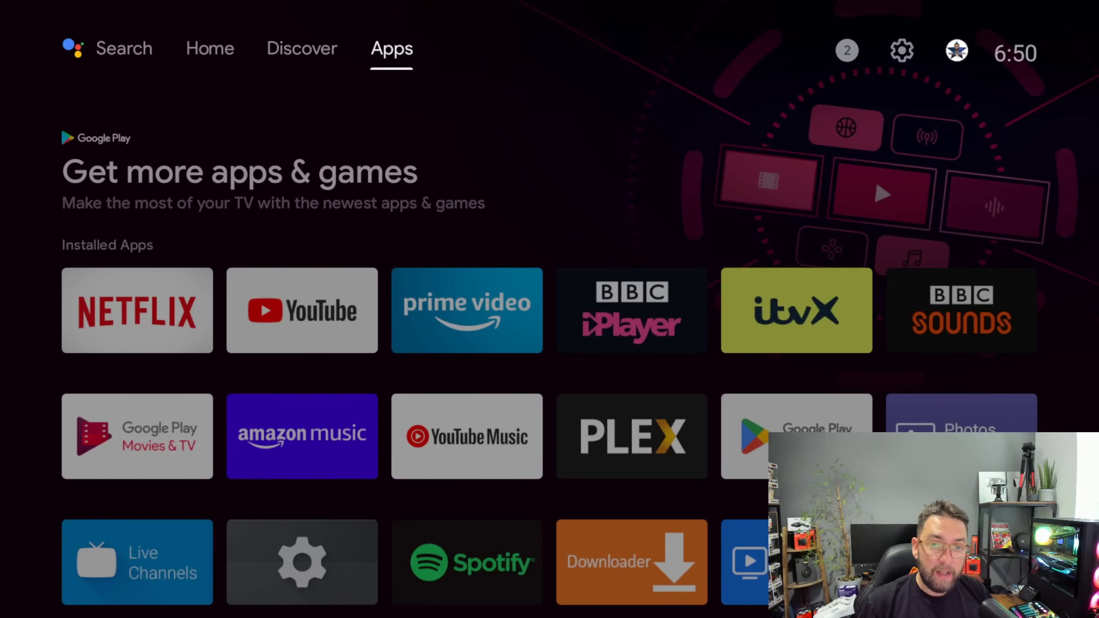
- Glance at the Discover page, return to Apps and open the Google Play store
key(Left)
key(Right)
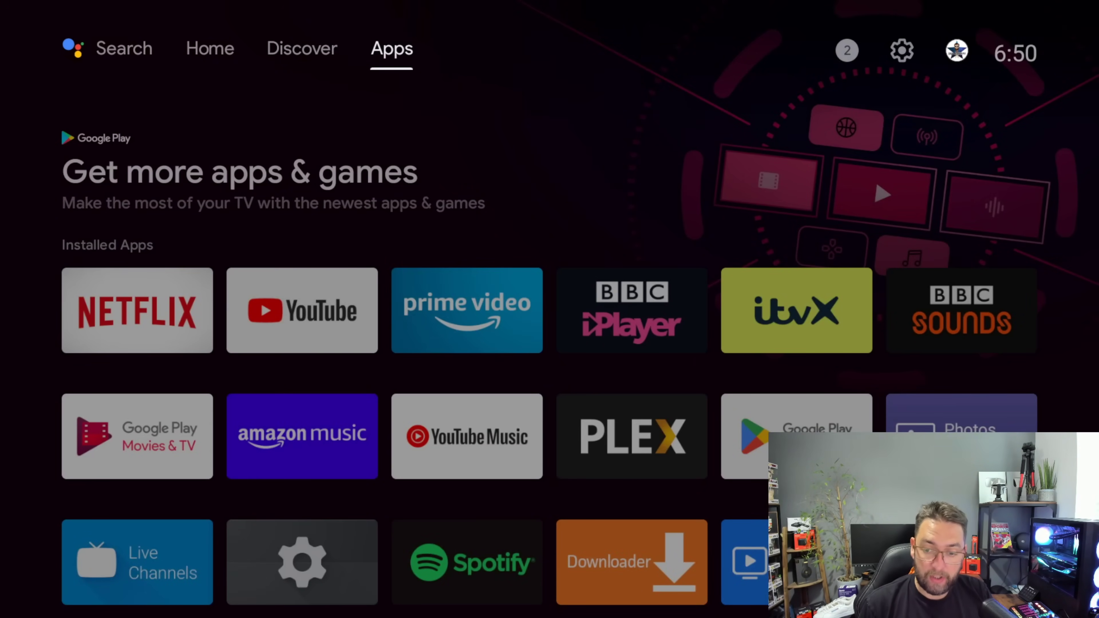
key(Down)
key(Down)
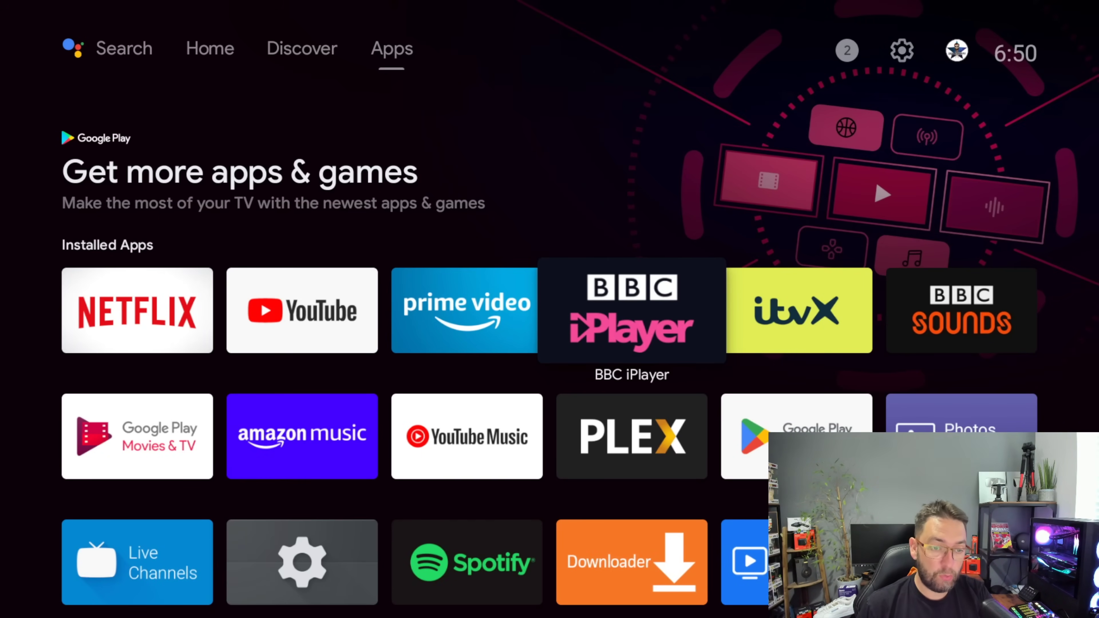
key(Up)
key(Up)
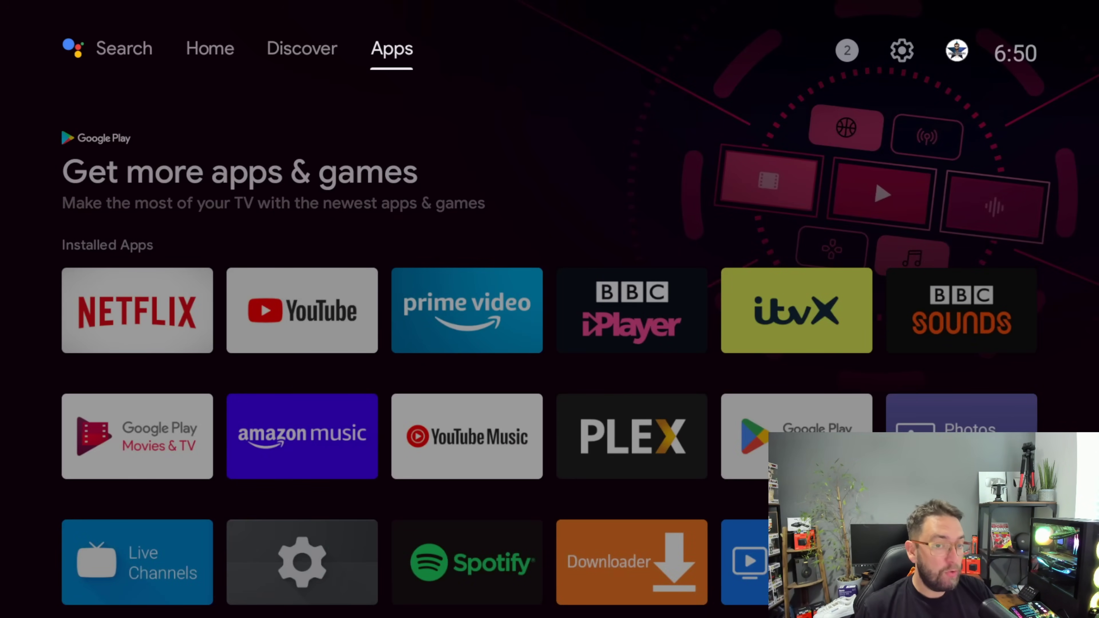
key(Down)
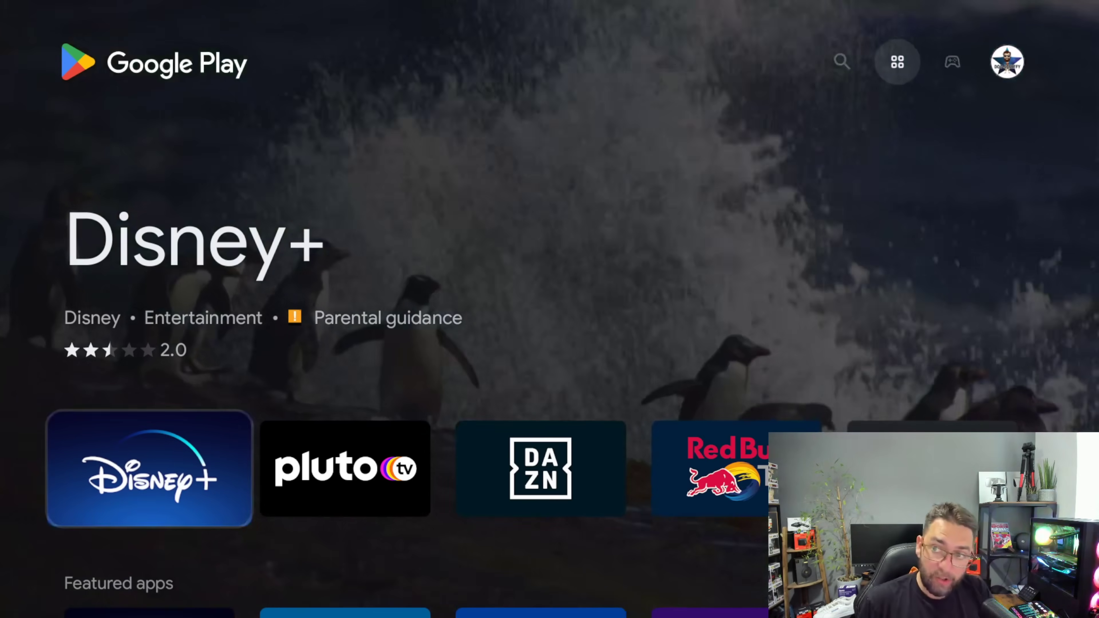
- Open the Play Store search page and bring up the on-screen keyboard
key(Up)
key(Left)
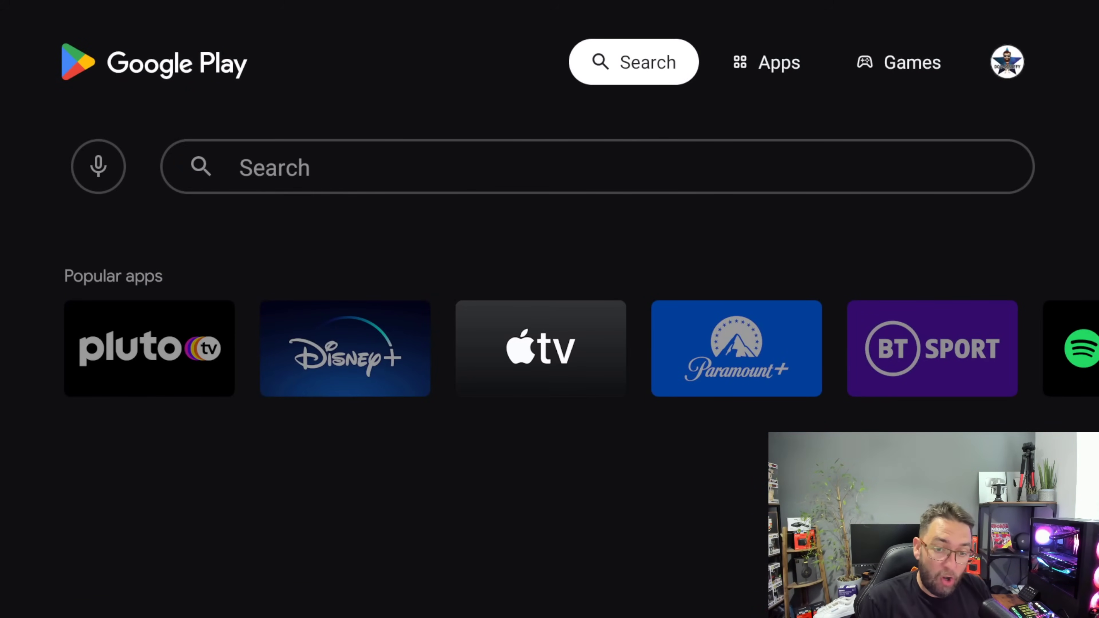
key(Down)
key(Right)
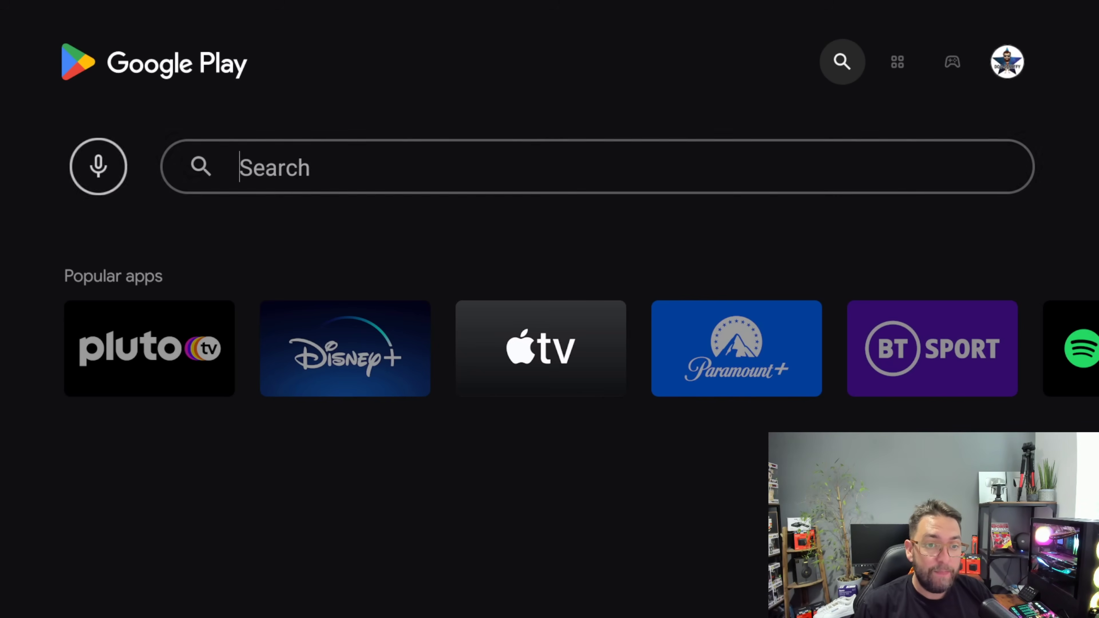
key(Return)
- Type the mistaken query 'qdow' into the search field, then erase it
text(q)
key(Down)
key(Right)
key(Right)
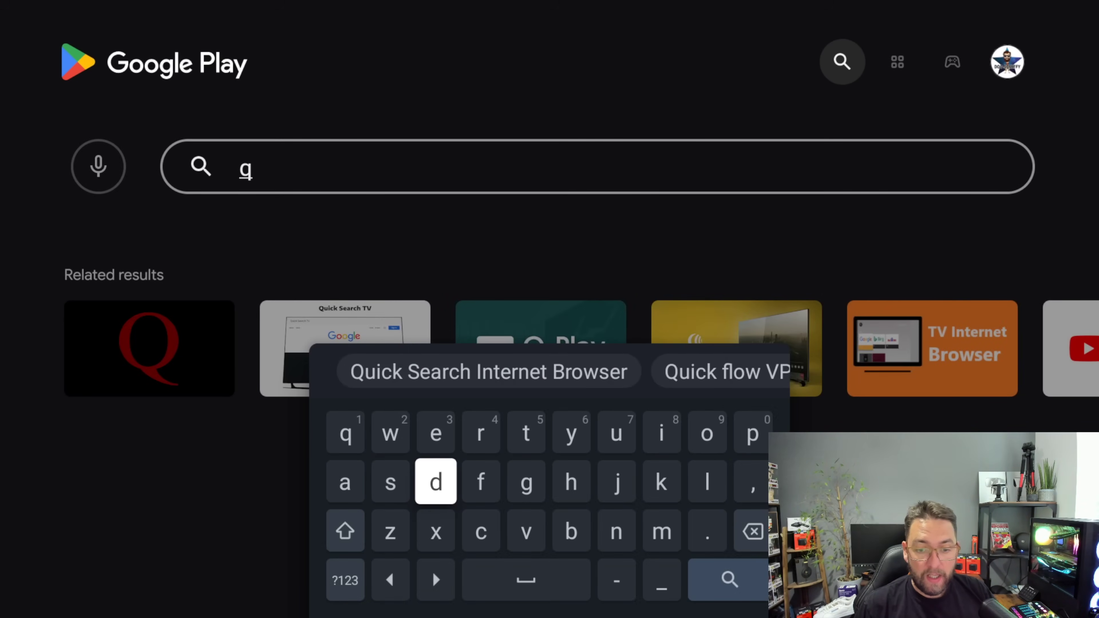
text(d)
key(Up)
key(Right)
key(Right)
key(Right)
key(Right)
key(Right)
key(Right)
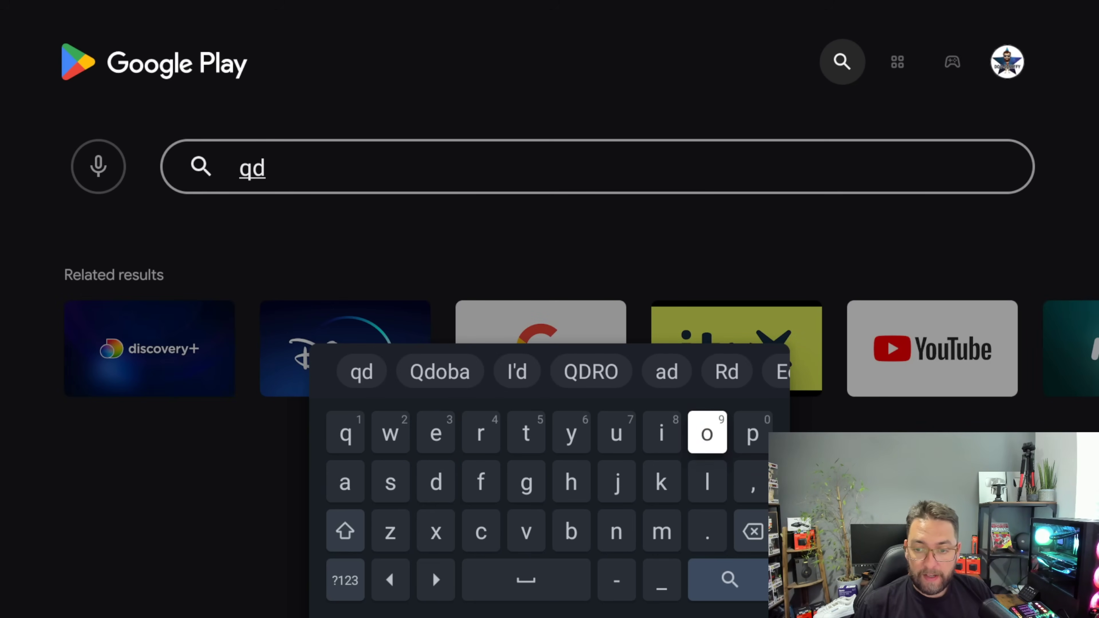
text(o)
key(Down)
key(Down)
key(Left)
key(Left)
key(Left)
key(Left)
key(Left)
key(Left)
key(Left)
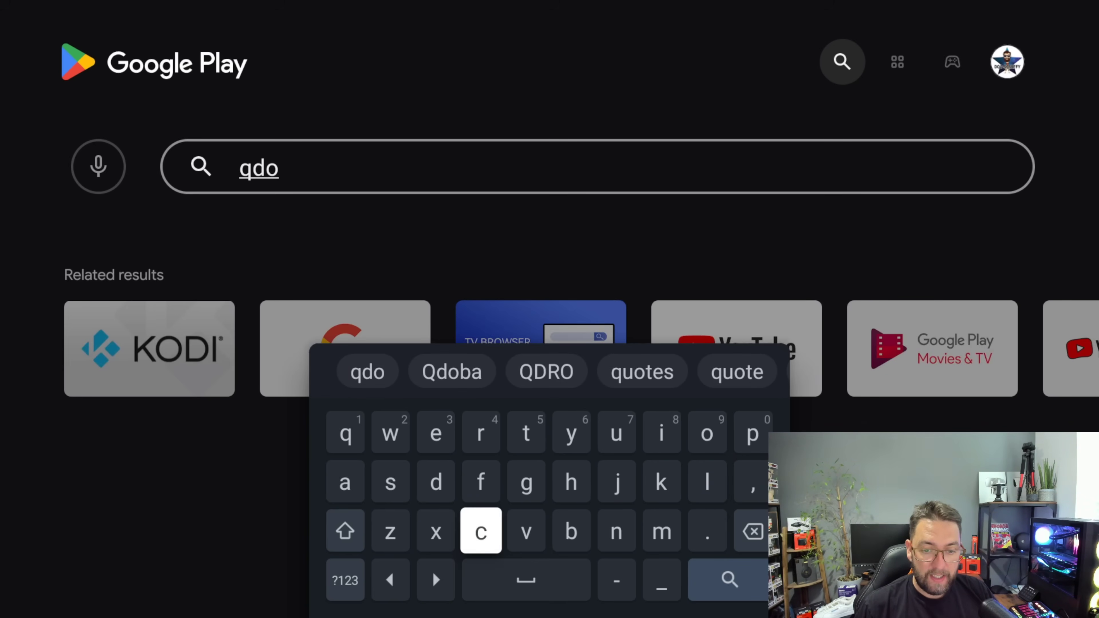
key(Up)
key(Up)
text(w)
key(Down)
key(Down)
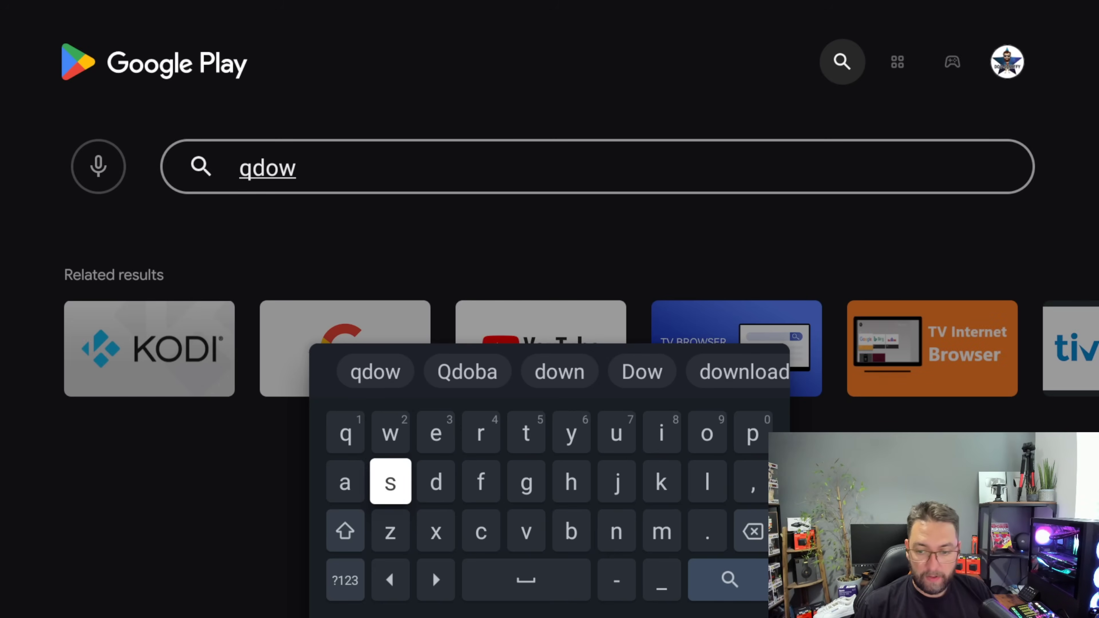
key(Right)
key(Right)
key(Right)
key(Right)
key(Right)
key(Right)
key(Right)
key(Right)
key(BackSpace)
key(BackSpace)
key(BackSpace)
key(BackSpace)
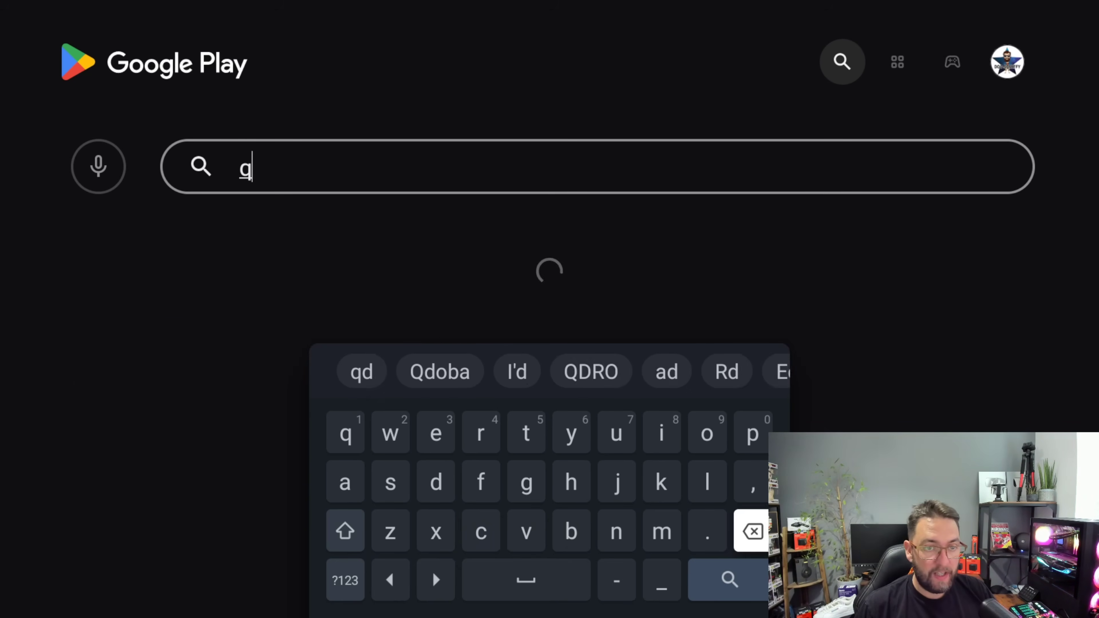
key(Left)
key(Left)
key(Left)
key(Left)
key(Left)
key(Left)
key(Left)
- Spell 'dow' and search using the Downloader by AFTVnews suggestion
key(Up)
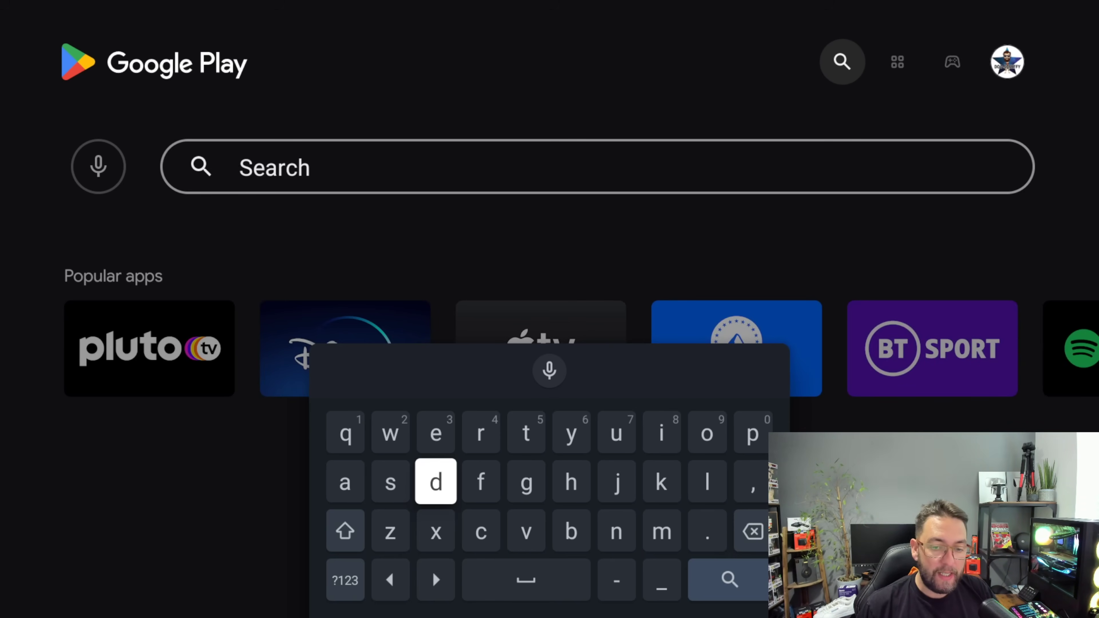
text(d)
key(Right)
key(Right)
key(Right)
key(Right)
key(Right)
key(Right)
key(Up)
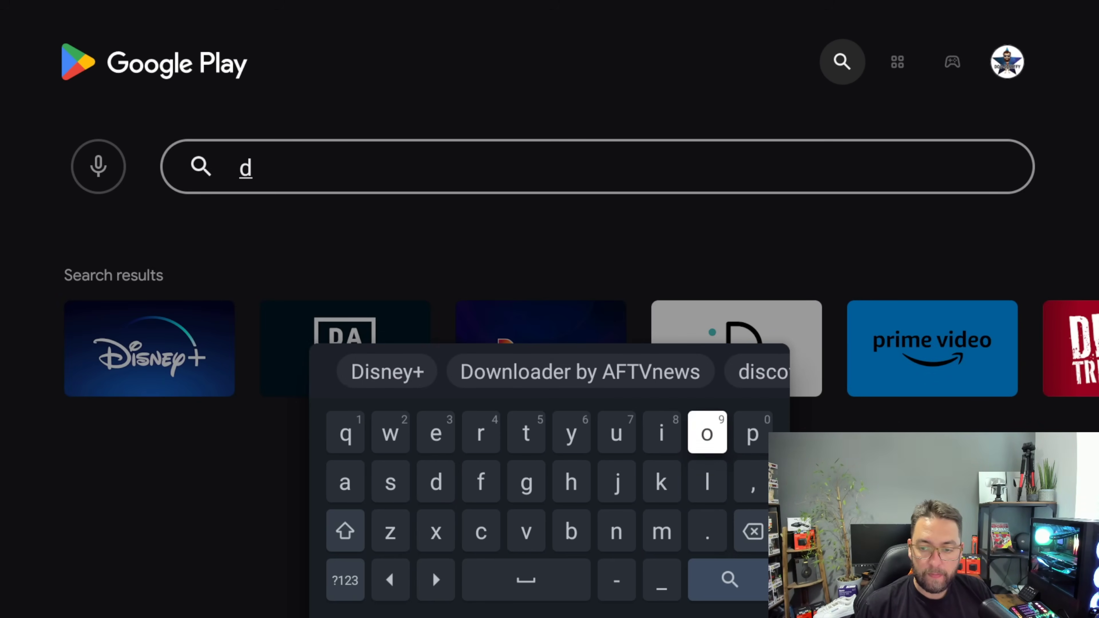
text(o)
key(Down)
key(Left)
key(Left)
key(Left)
key(Left)
key(Down)
key(Left)
key(Left)
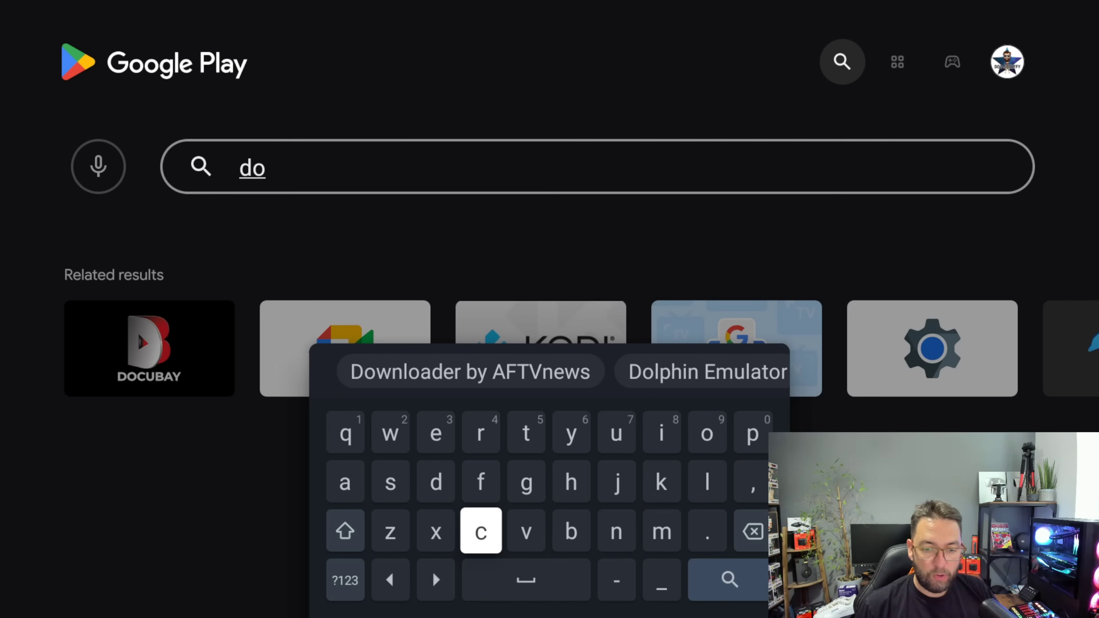
key(Up)
key(Up)
key(Left)
text(w)
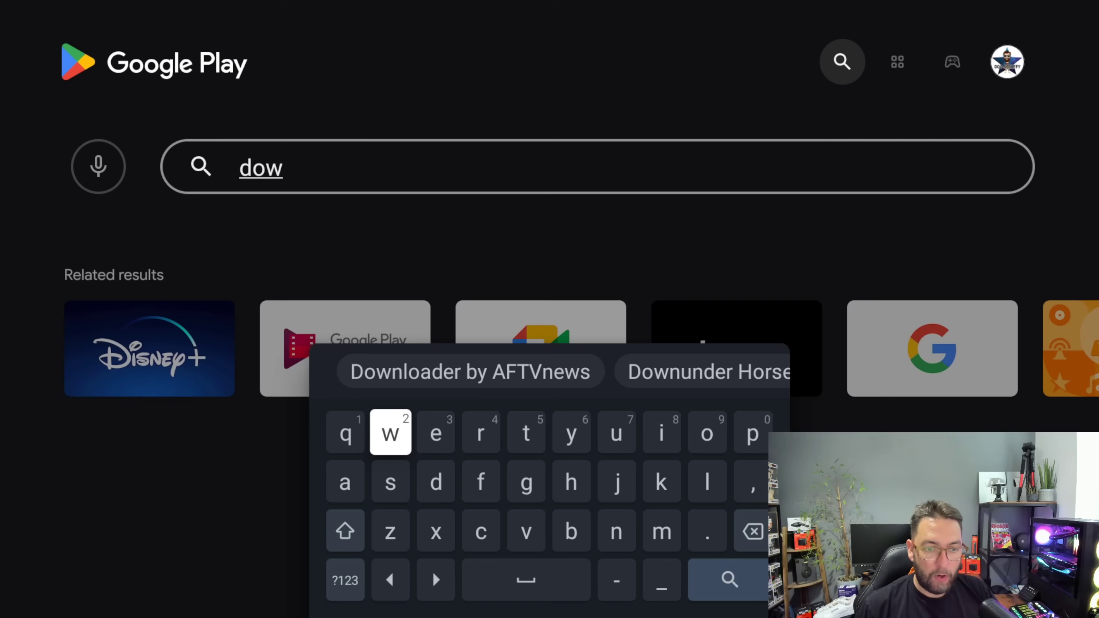
key(Down)
key(Right)
key(Right)
key(Right)
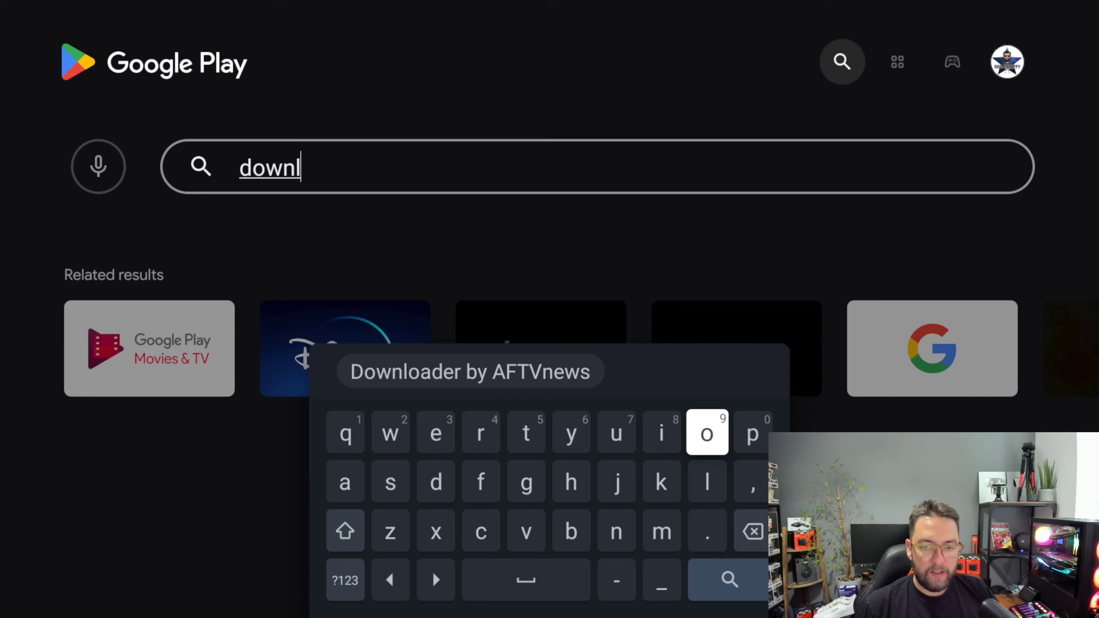
key(Up)
key(Return)
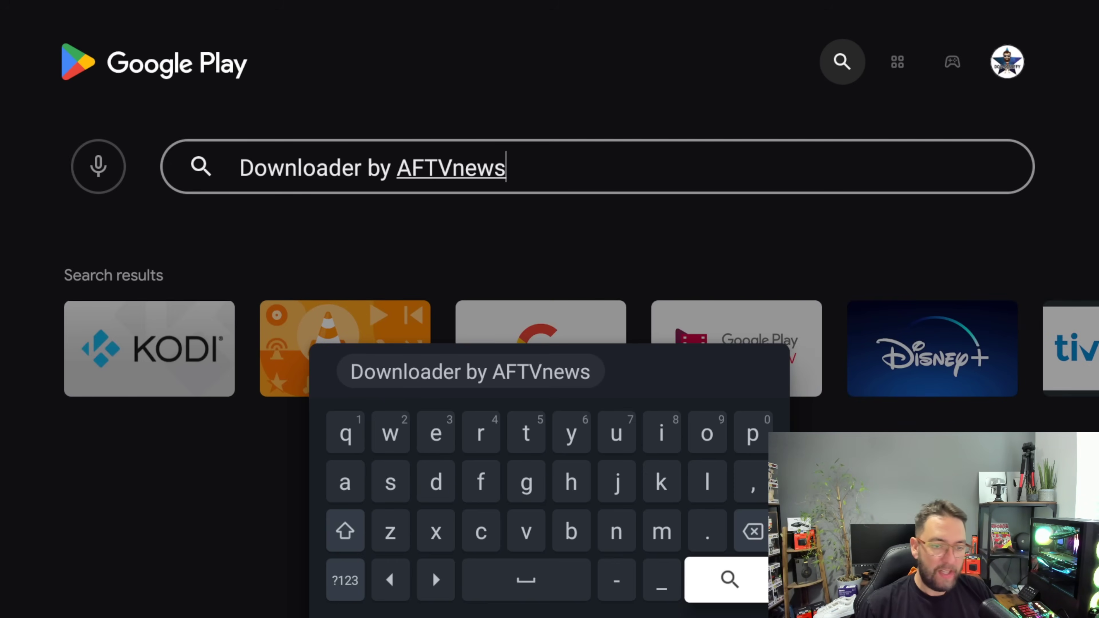
- Look over the results, then delete the stray 'q' until the search field is empty
key(Return)
key(Right)
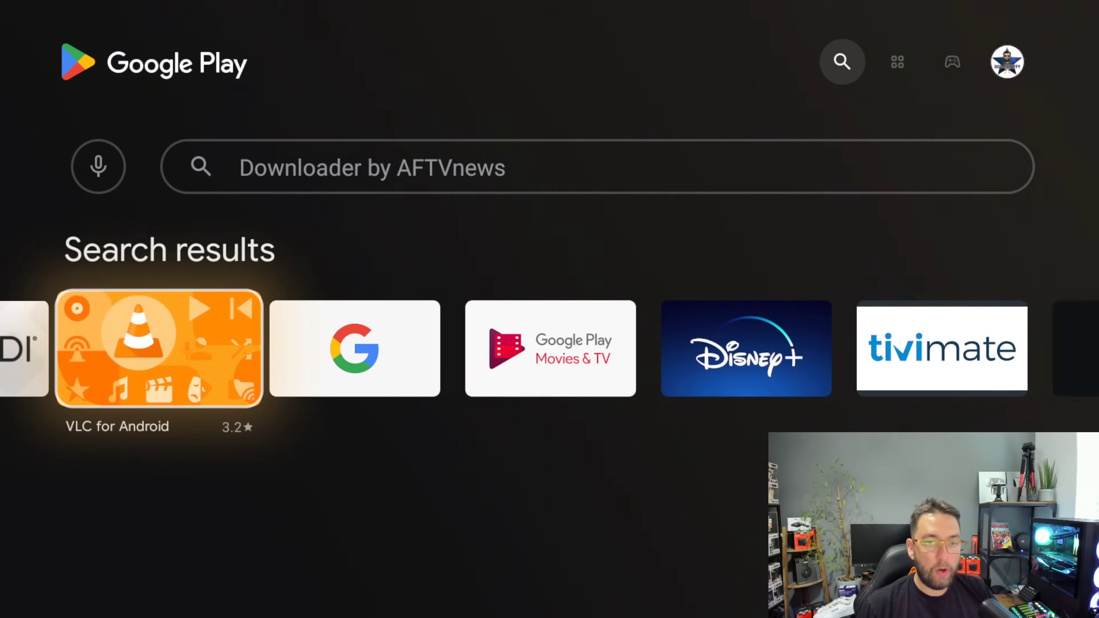
key(Up)
key(Right)
key(Return)
text(q)
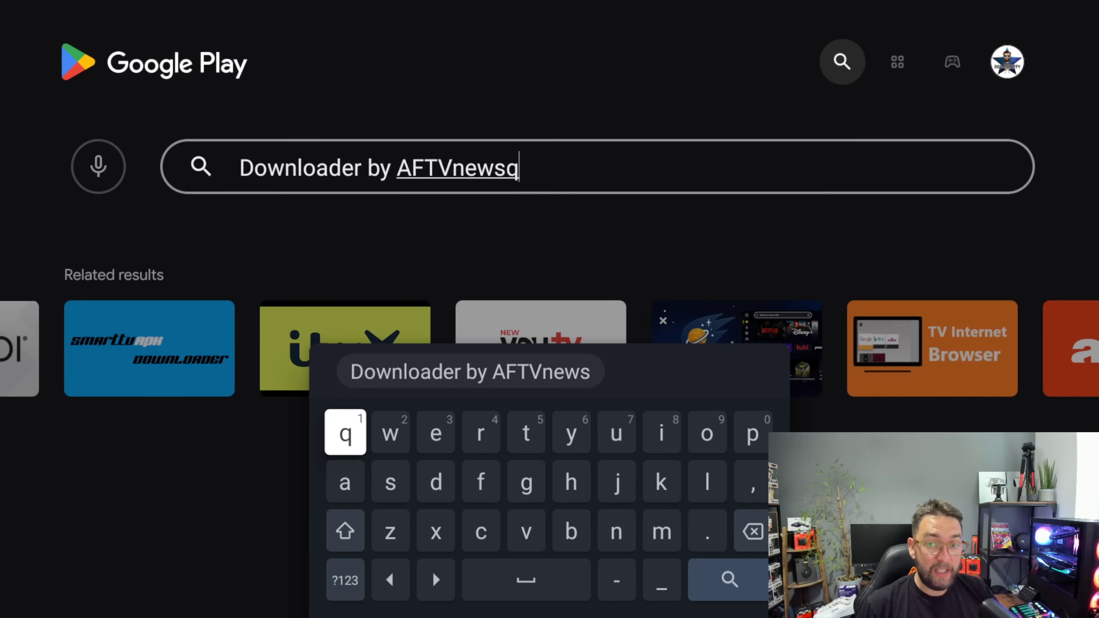
key(Down)
key(Down)
key(Down)
key(Right)
key(Right)
key(Right)
key(Up)
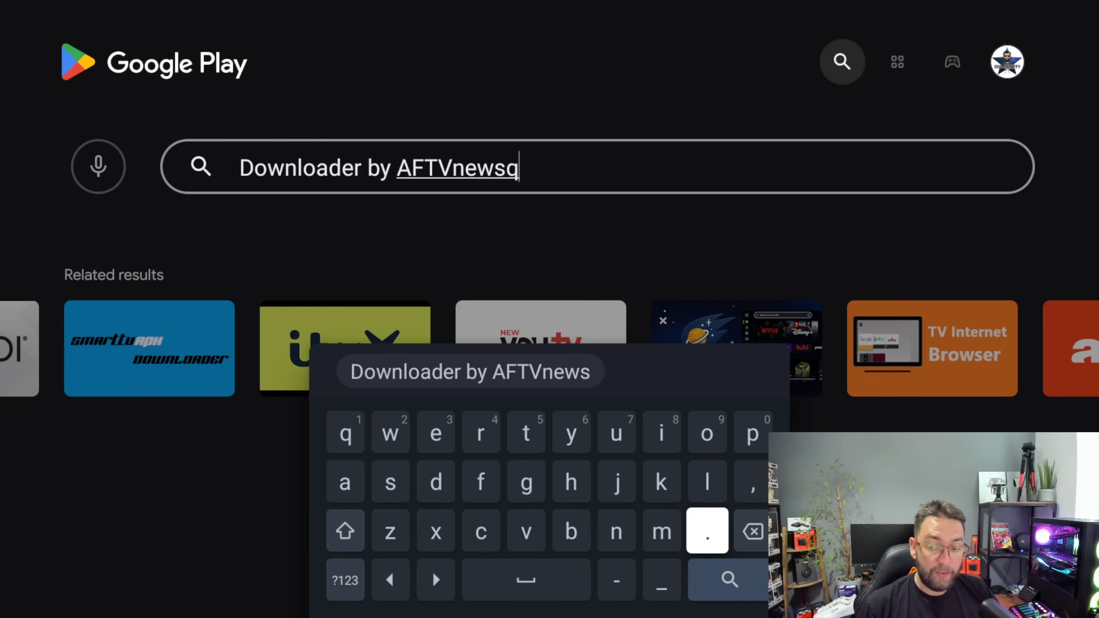
key(Right)
key(Return)
key(Return)
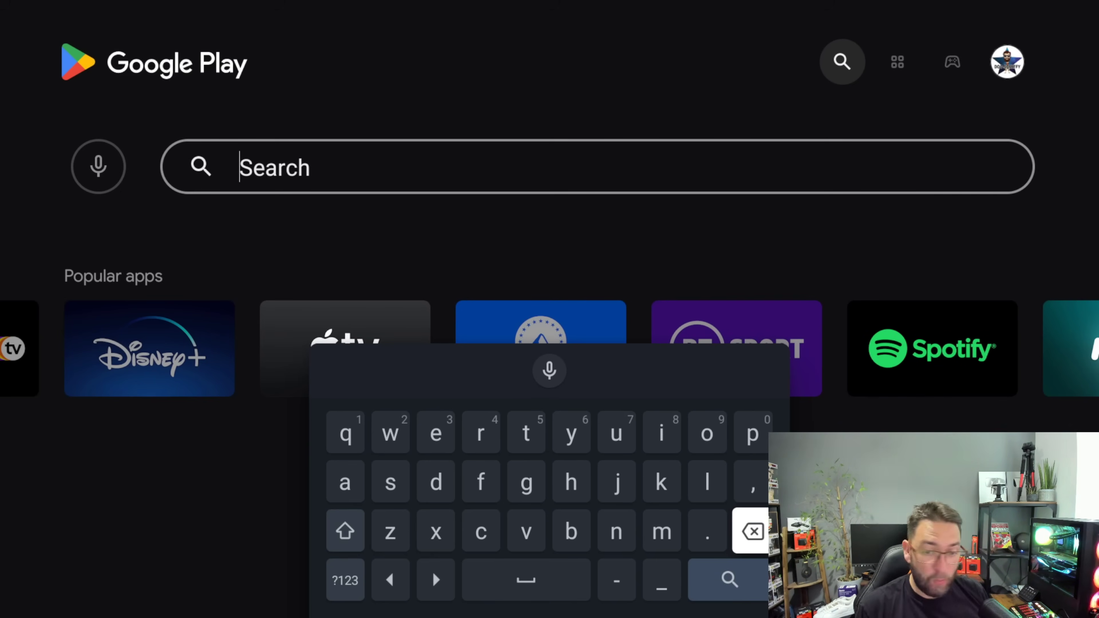
- Spell 'TV bro' in the Play Store search box with the on-screen keyboard
key(Left)
key(Left)
key(Left)
key(Left)
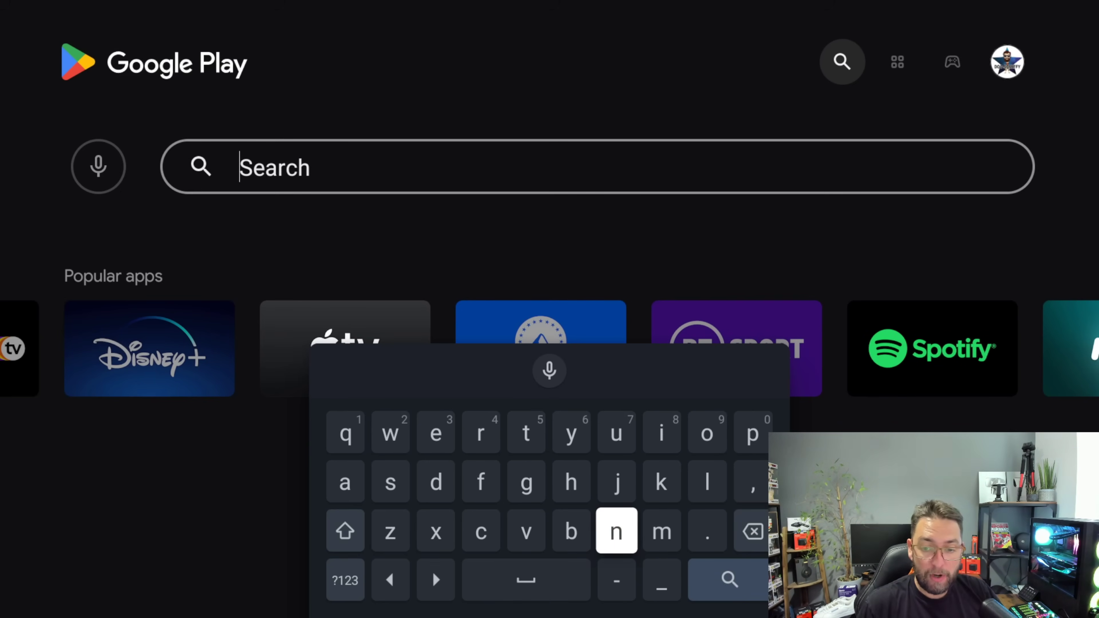
key(Left)
key(Up)
key(Up)
key(Return)
key(Down)
key(Down)
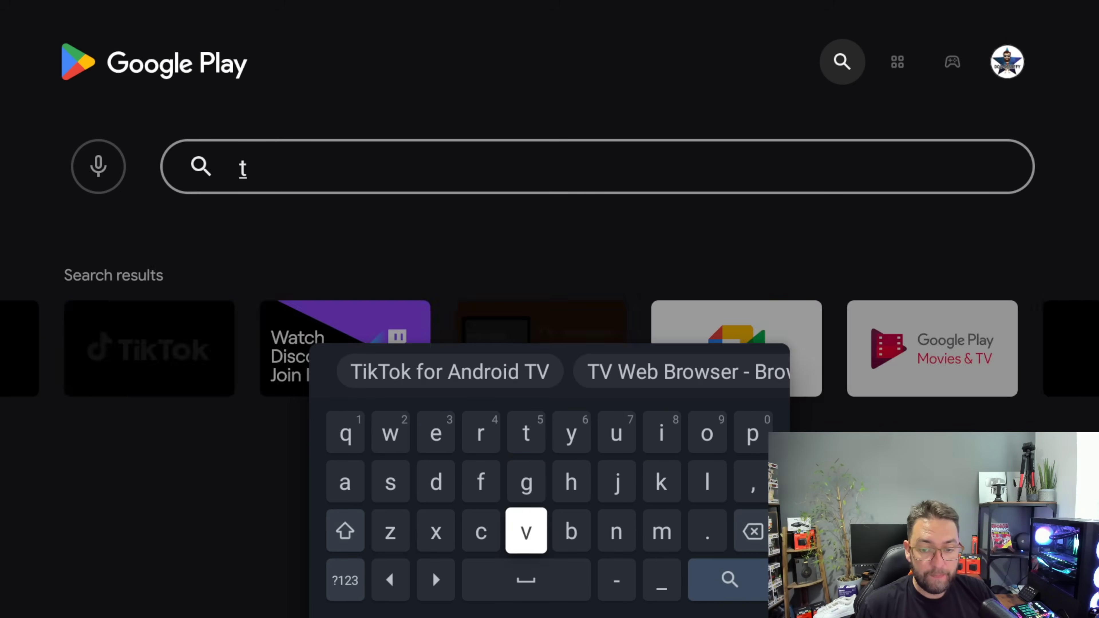
key(Return)
key(Down)
key(Return)
key(Up)
key(Right)
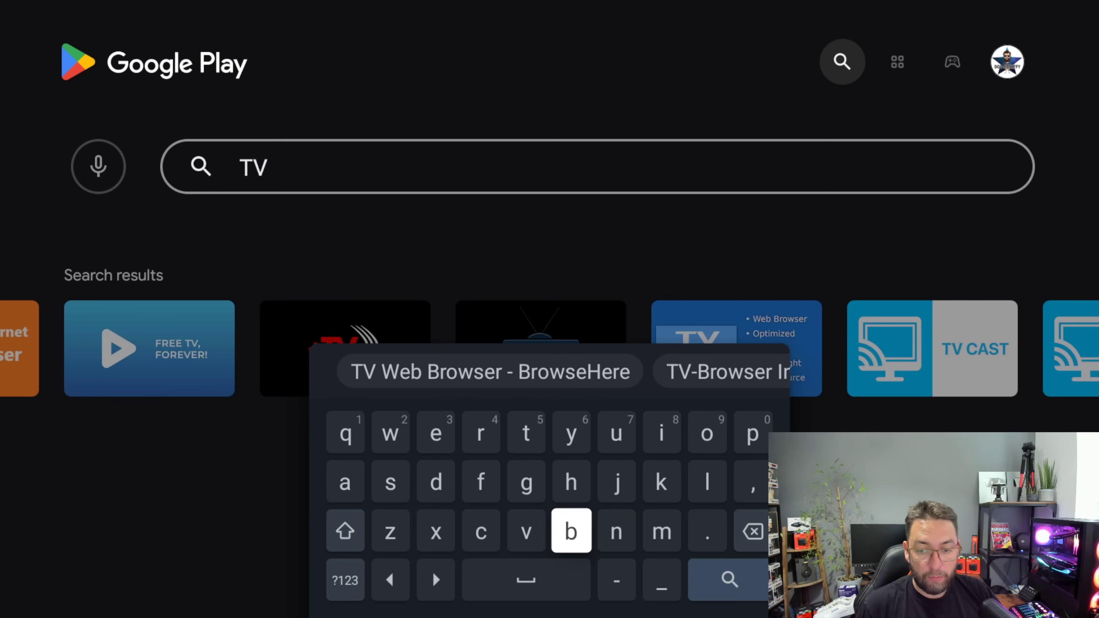
key(Return)
key(Up)
key(Up)
key(Left)
key(Left)
key(Return)
- Search for TV Bro by Phlox Development, install it and launch it
key(Right)
key(Right)
key(Right)
key(Right)
key(Right)
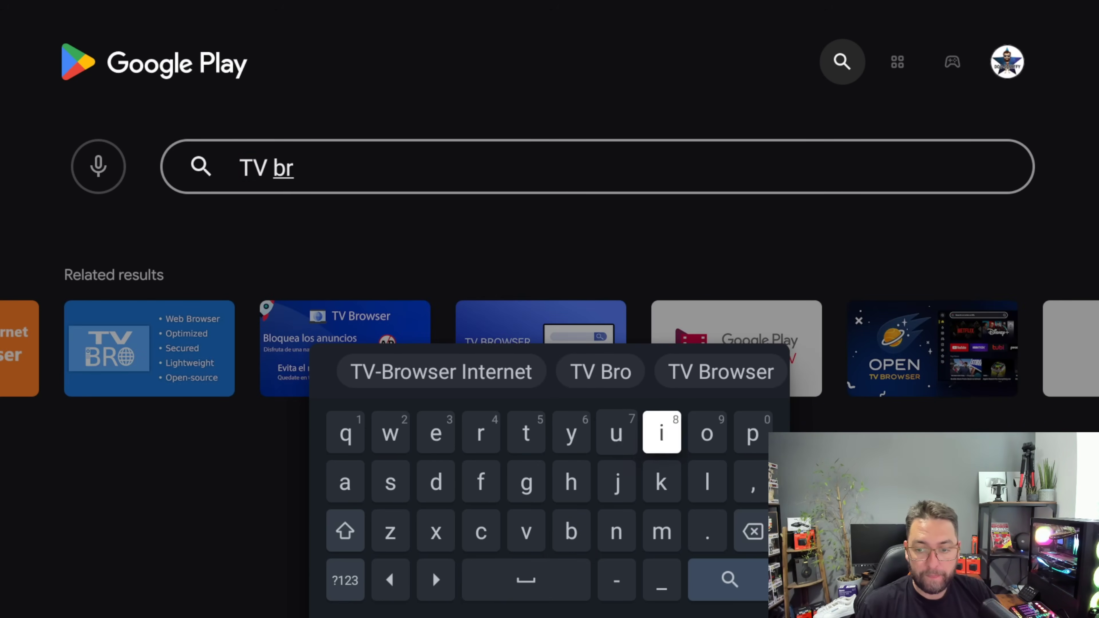
key(Return)
key(Down)
key(Down)
key(Down)
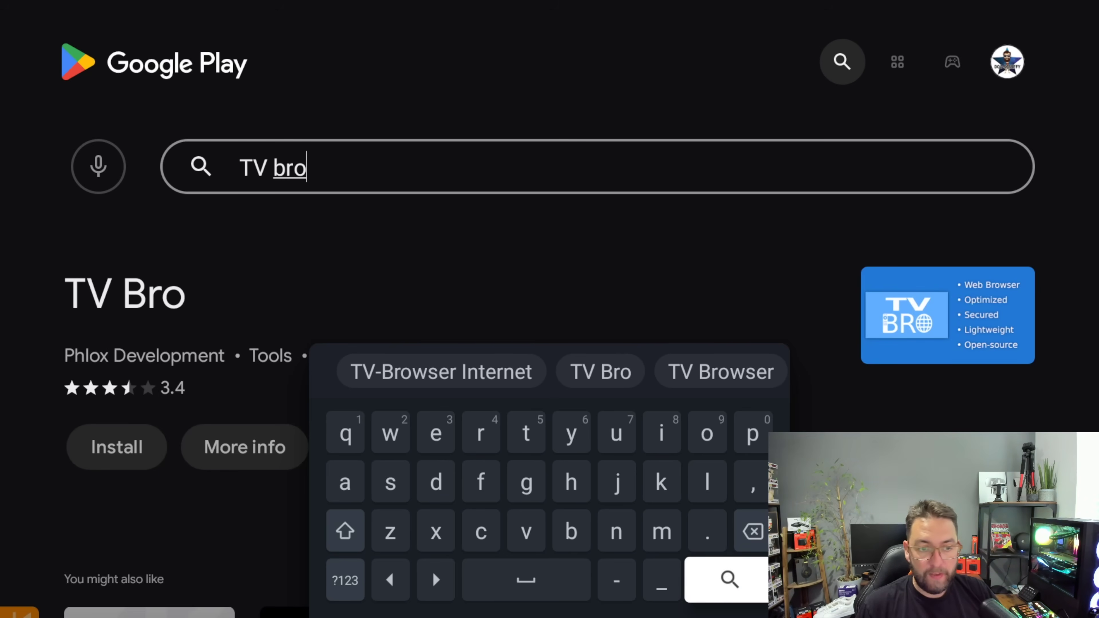
key(Return)
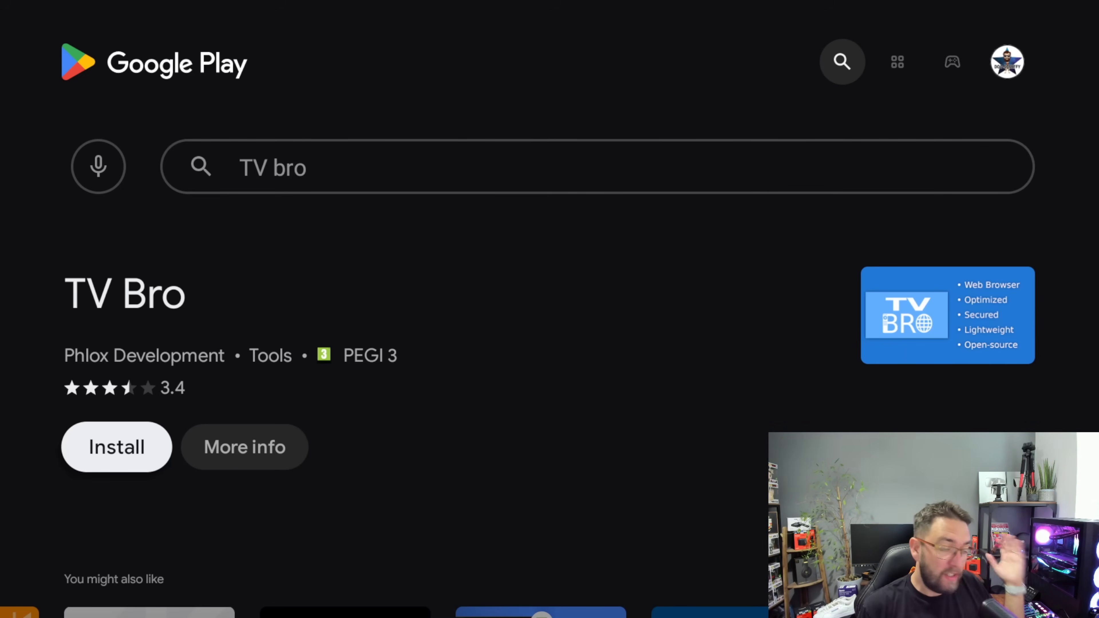
key(Return)
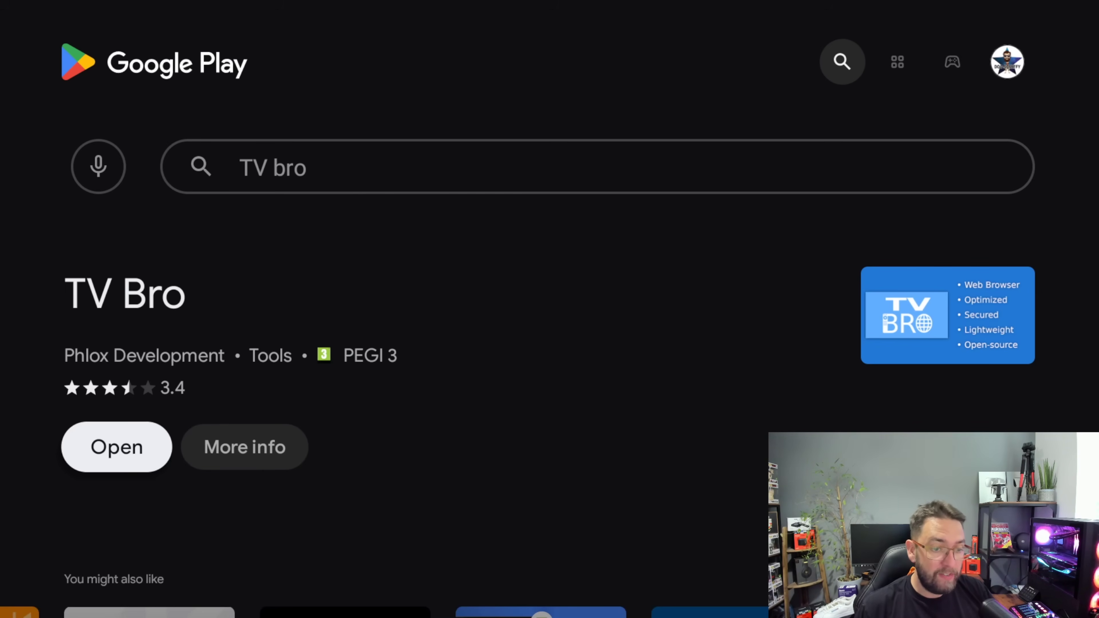
key(Return)
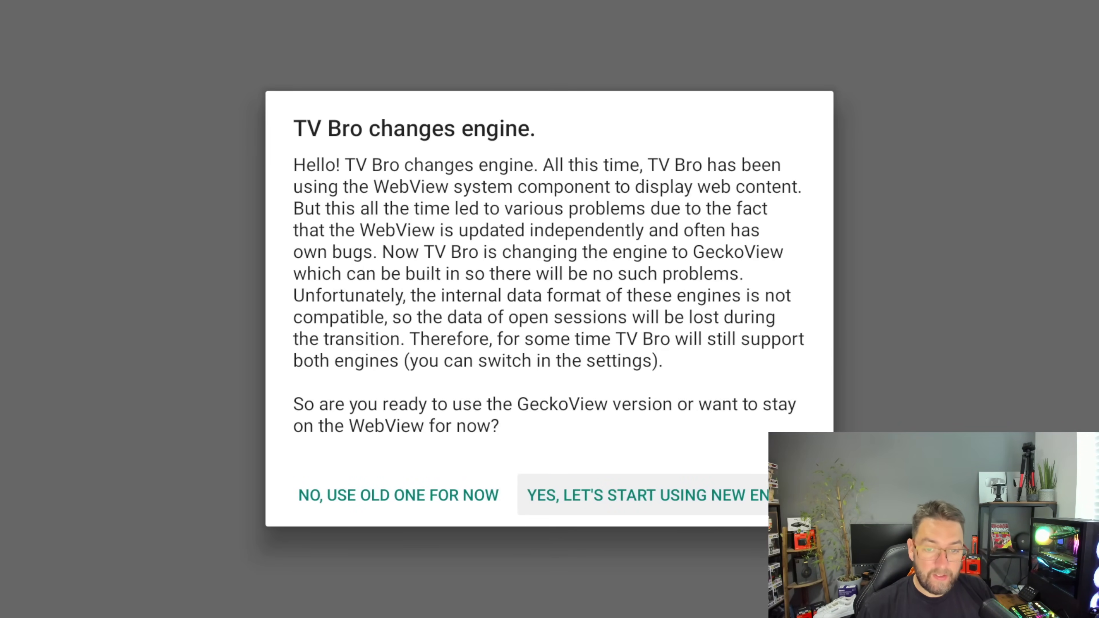
- Accept TV Bro's new GeckoView engine, hide the toolbars, and briefly open the TV settings panel
key(Return)
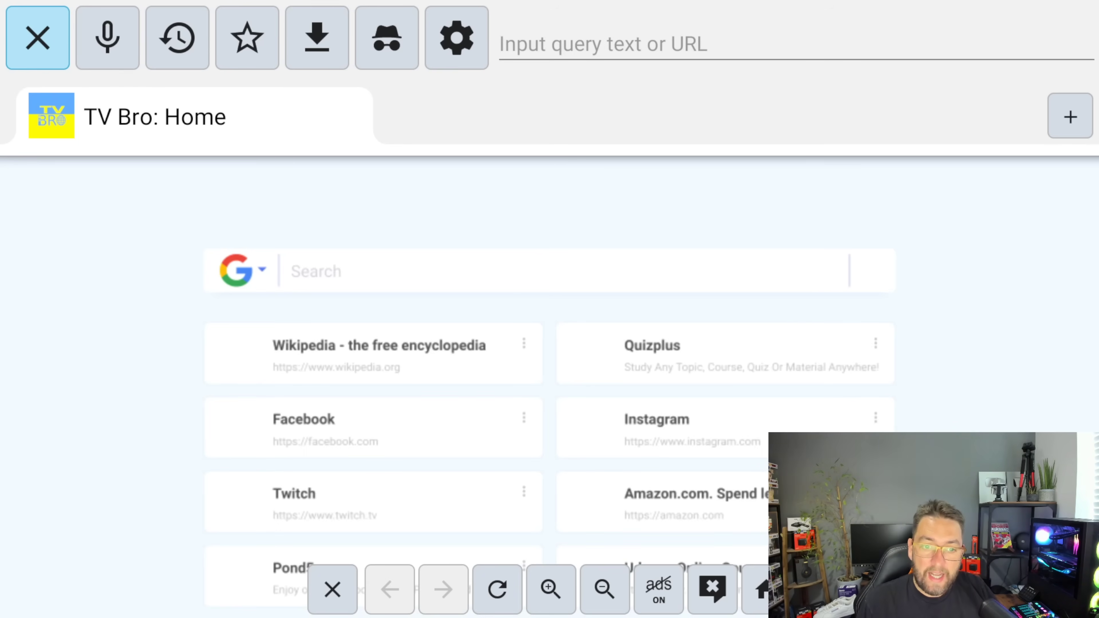
key(Return)
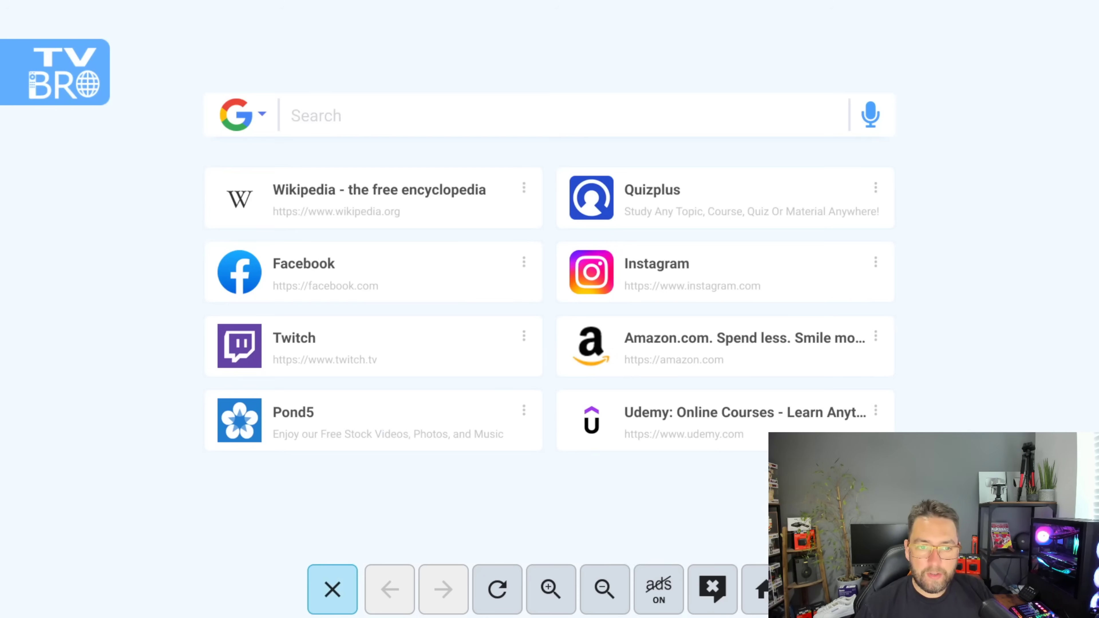
key(Escape)
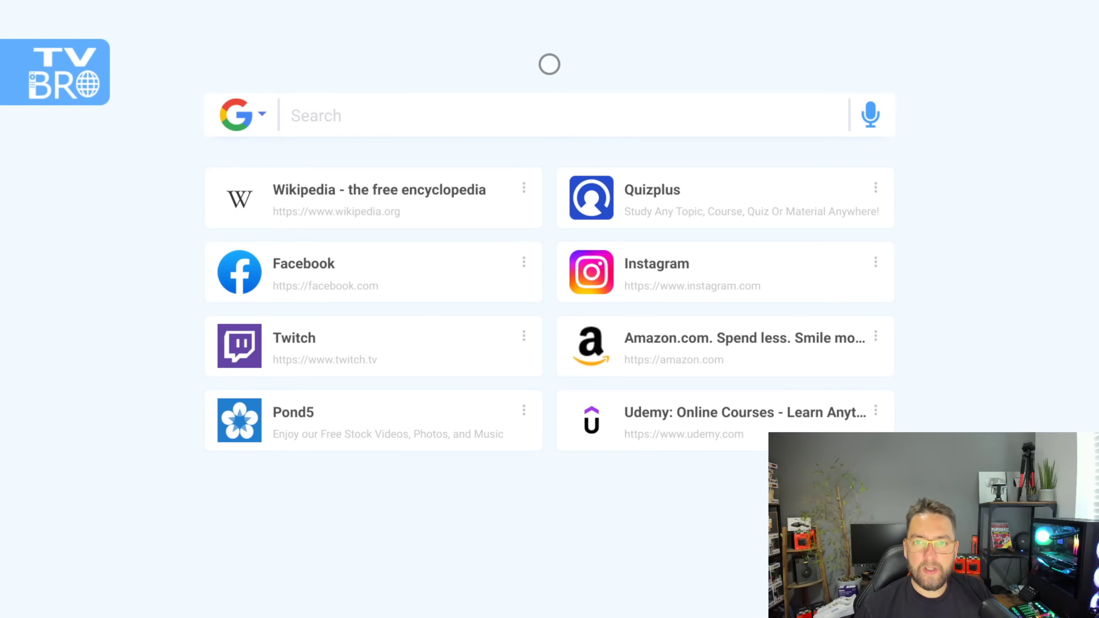
key(super)
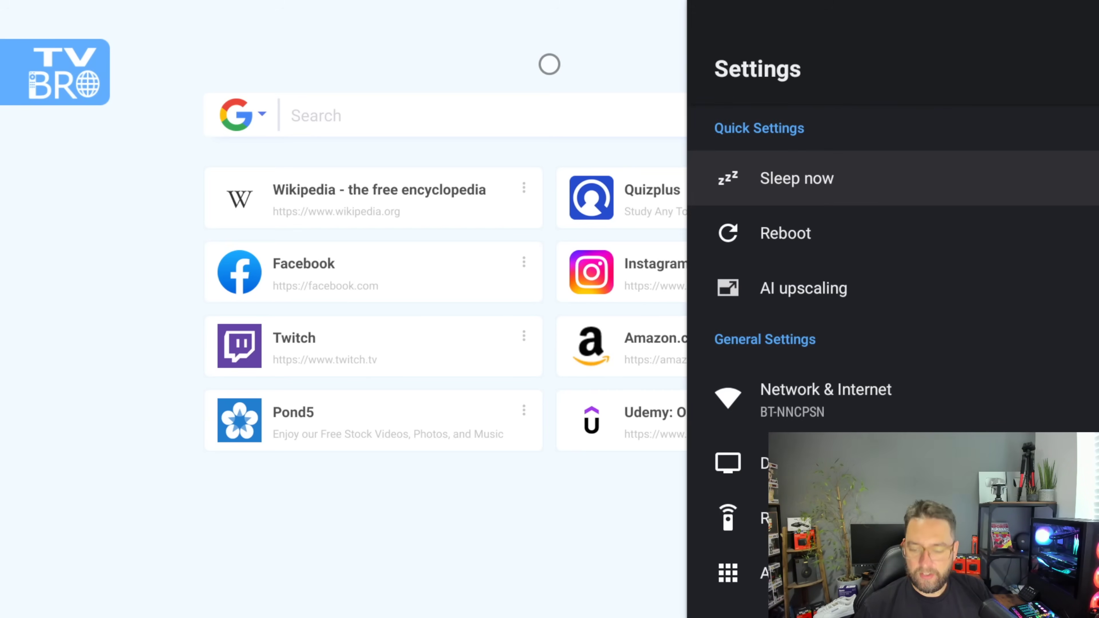
key(Escape)
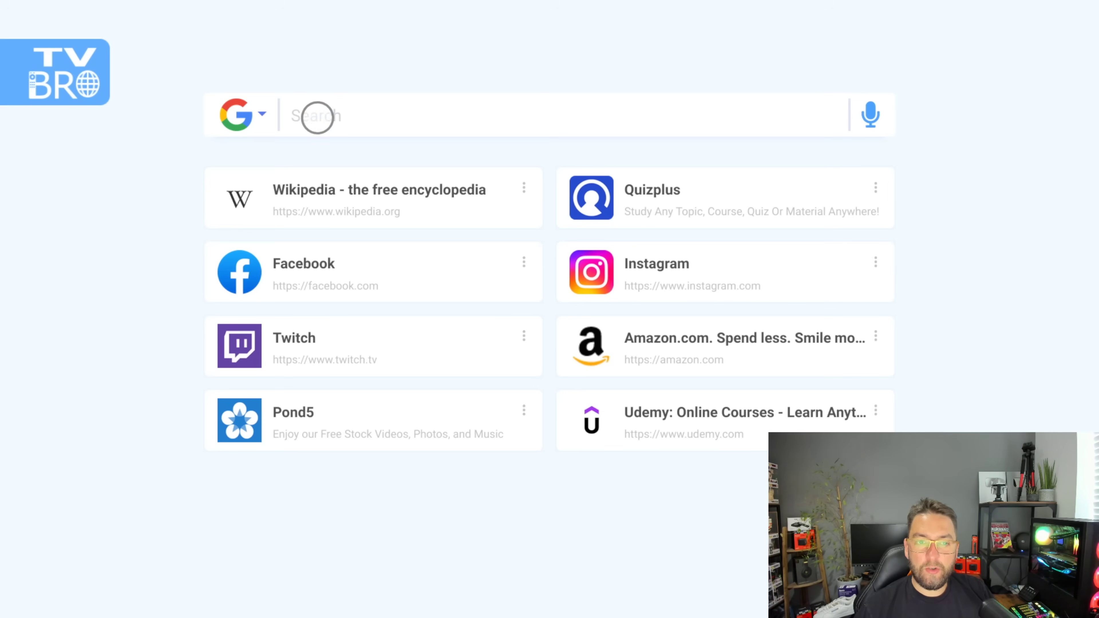
- Spell docsquiffy on the on-screen keyboard in the TV Bro search box
click(317, 117)
key(Down)
key(Right)
key(Right)
text(d)
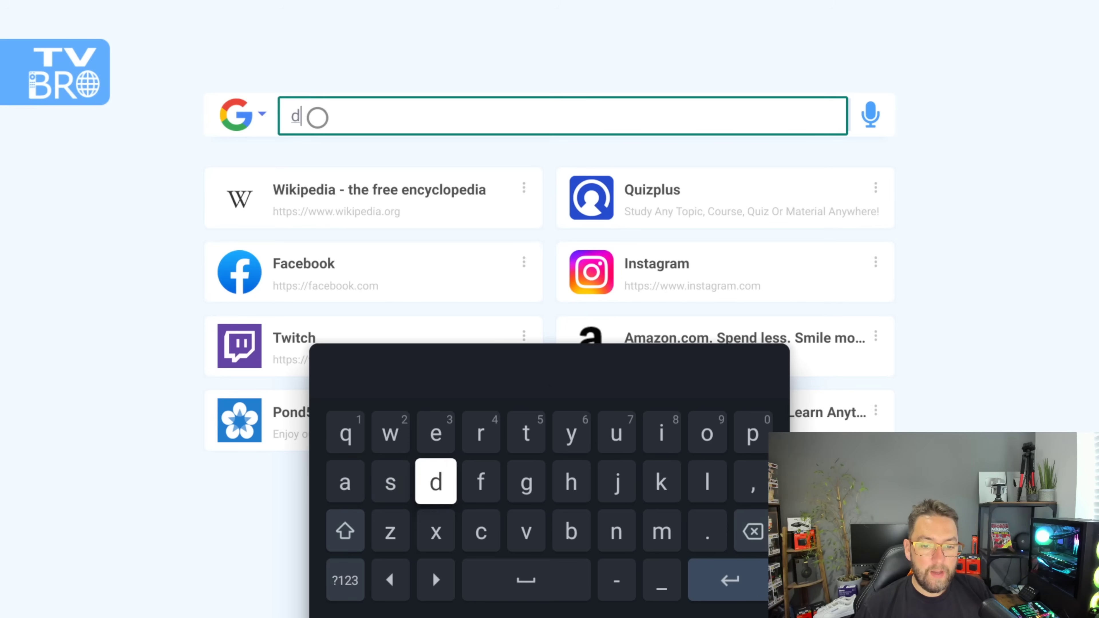
key(Right)
key(Right)
key(Right)
key(Right)
key(Right)
key(Right)
key(Up)
text(o)
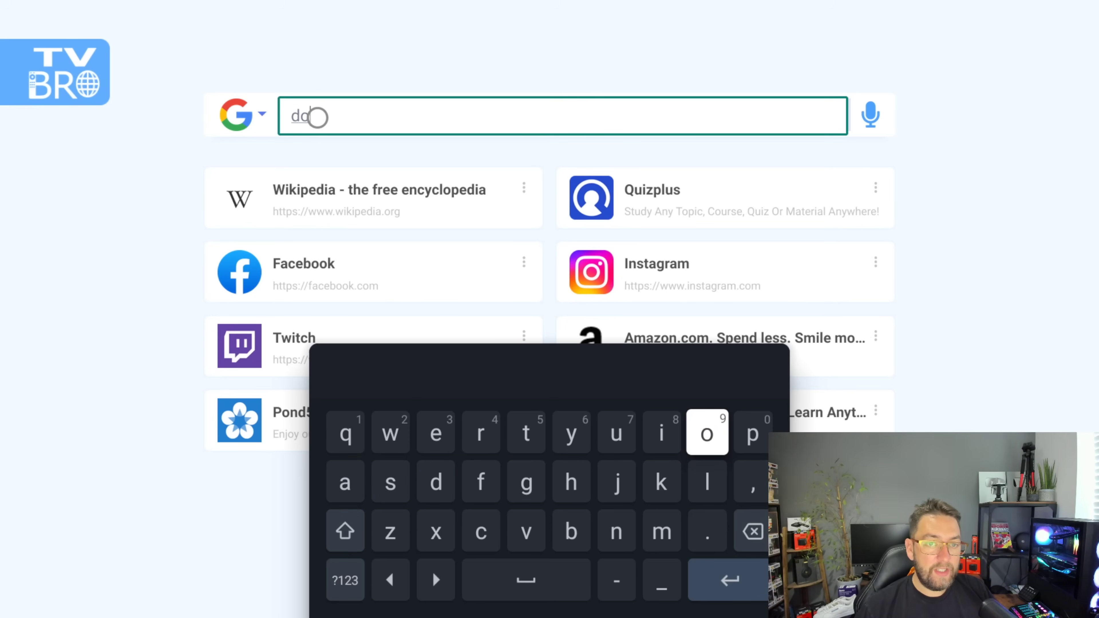
key(Down)
key(Left)
key(Left)
key(Left)
key(Left)
key(Left)
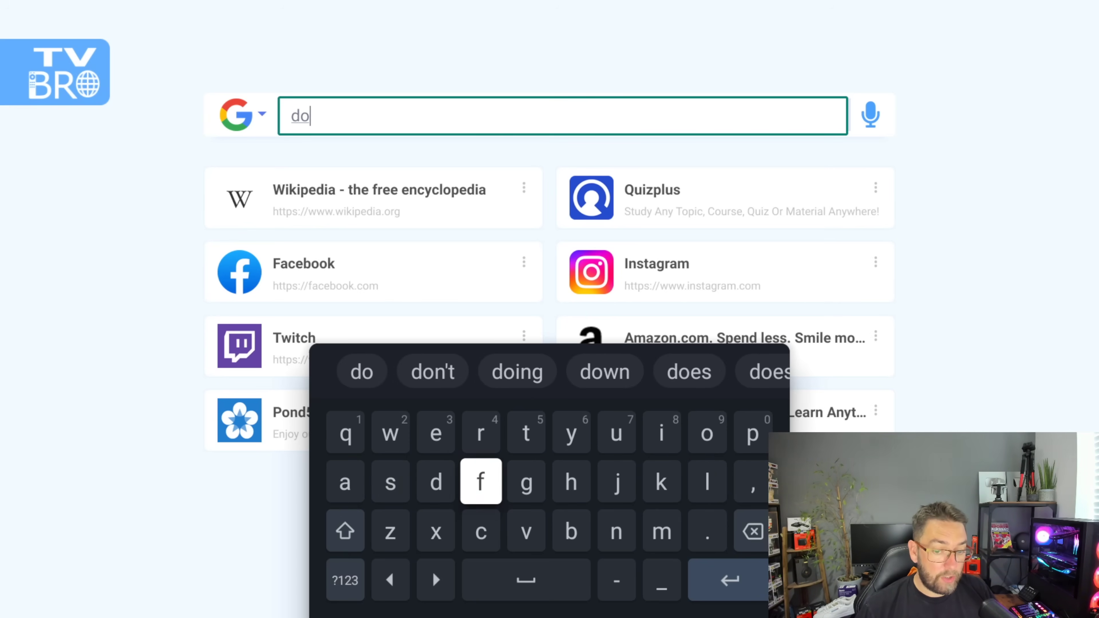
key(Down)
text(c)
key(Up)
key(Left)
key(Left)
text(s)
key(Up)
key(Left)
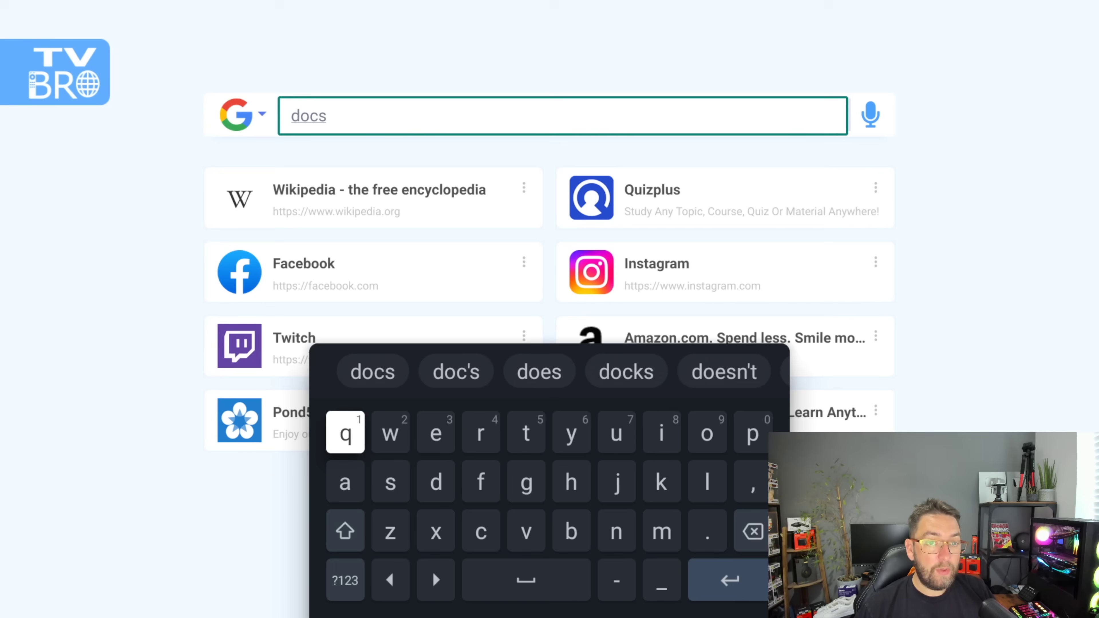
text(q)
key(Right)
key(Right)
key(Right)
key(Right)
key(Right)
key(Right)
text(u)
key(Right)
text(i)
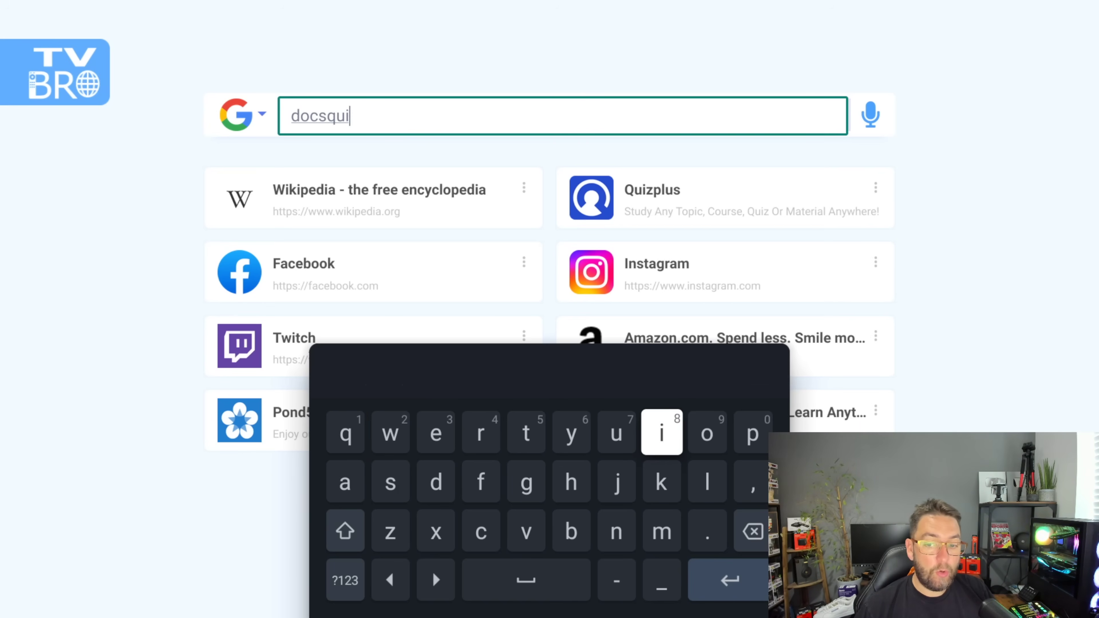
key(Down)
key(Left)
key(Left)
key(Left)
key(Left)
text(ff)
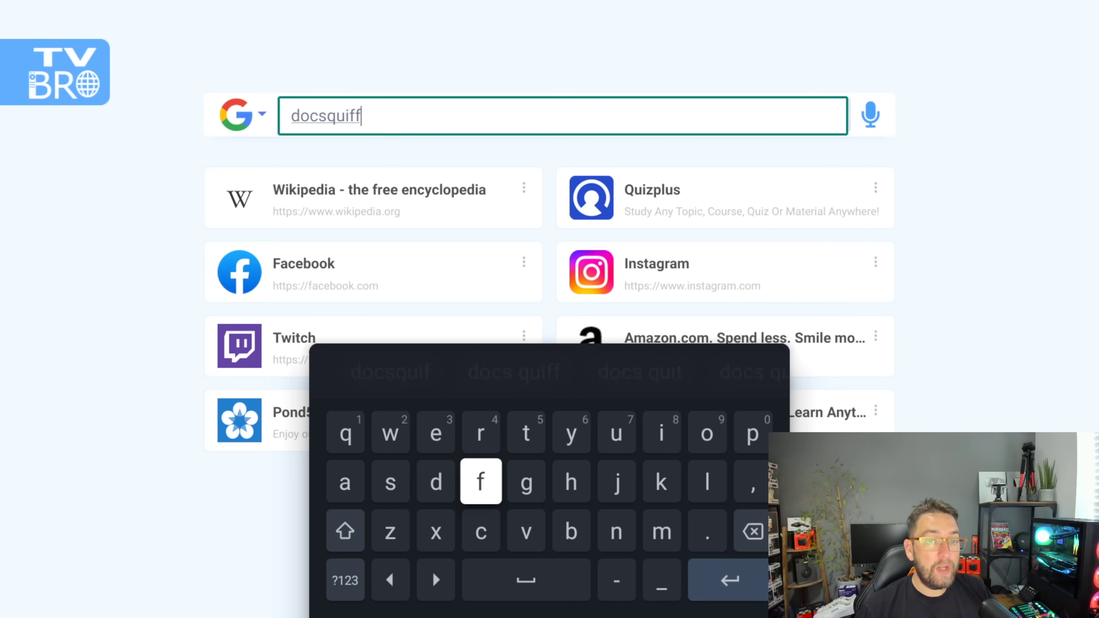
key(Up)
key(Right)
key(Right)
text(y)
key(Down)
key(Down)
key(Down)
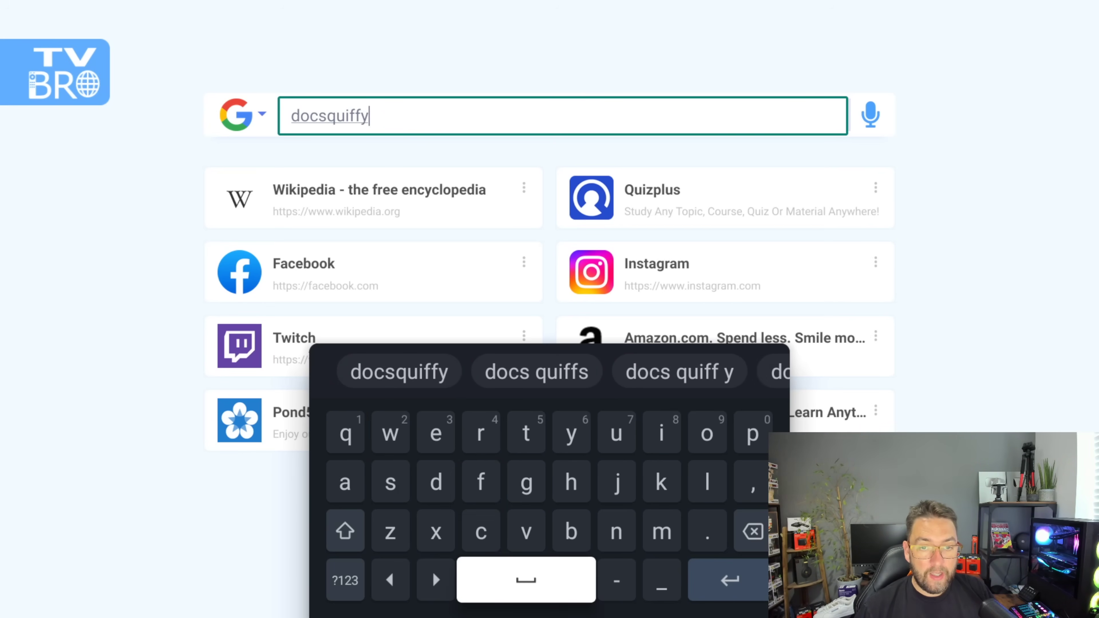
key(Right)
key(Right)
key(Right)
key(Return)
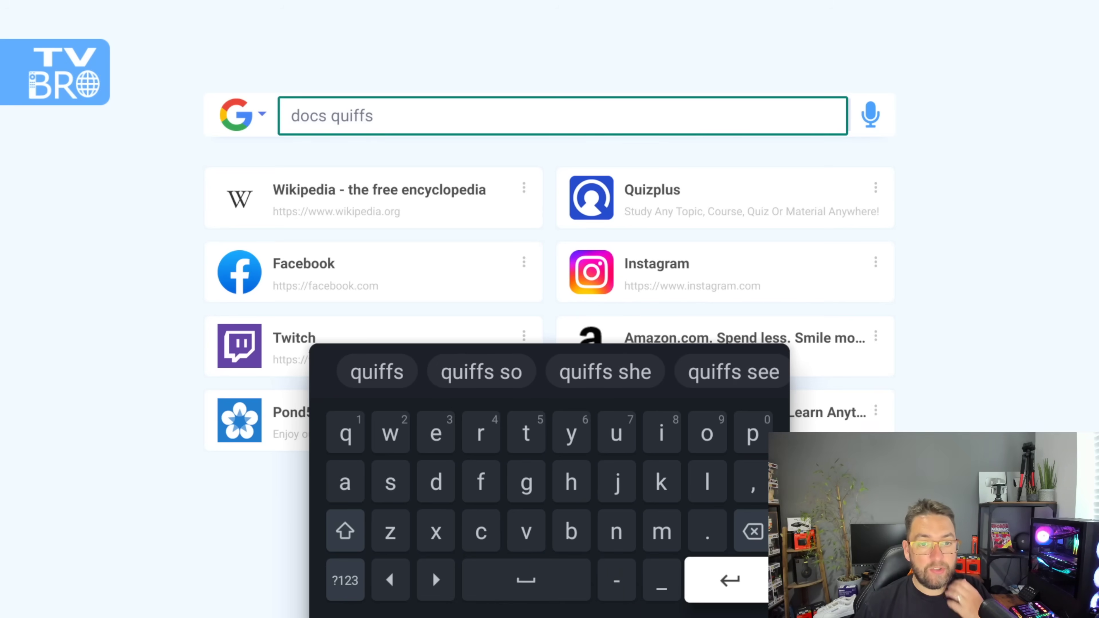
- Delete the autocorrected 'quif' back to 'docs' and re-enter the following letters
key(Up)
key(Up)
key(Down)
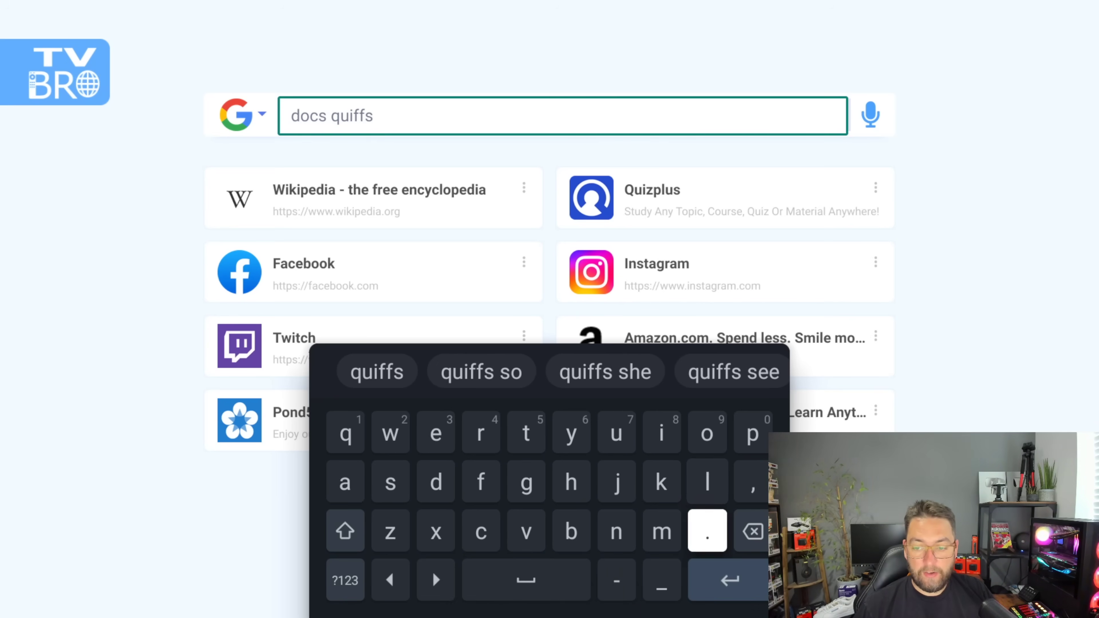
key(Right)
key(Return)
key(Return)
key(Return)
key(Return)
key(Return)
key(Return)
key(Return)
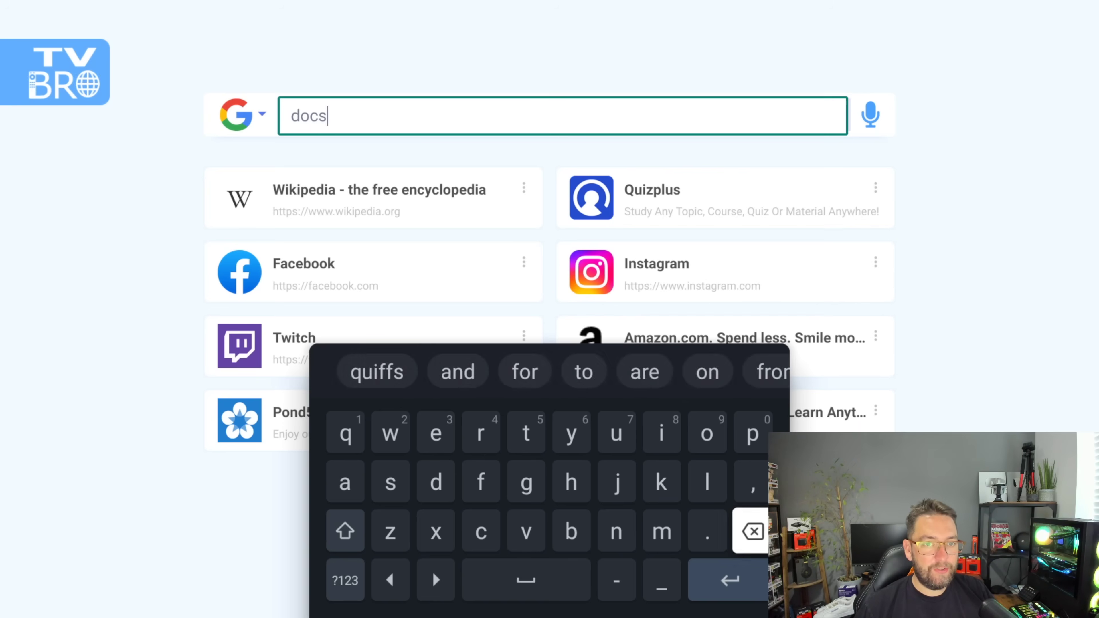
key(Left)
key(Left)
key(Left)
key(Left)
key(Left)
key(Left)
key(Left)
key(Left)
key(Left)
key(Up)
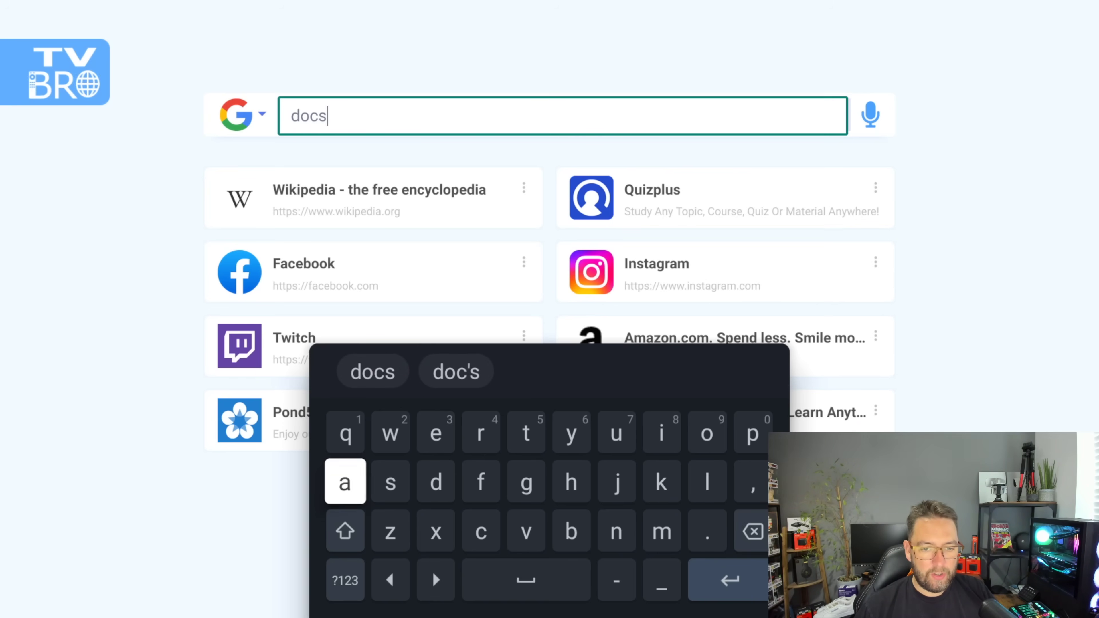
key(Up)
key(Return)
key(Right)
key(Right)
key(Right)
key(Right)
key(Right)
key(Right)
key(Return)
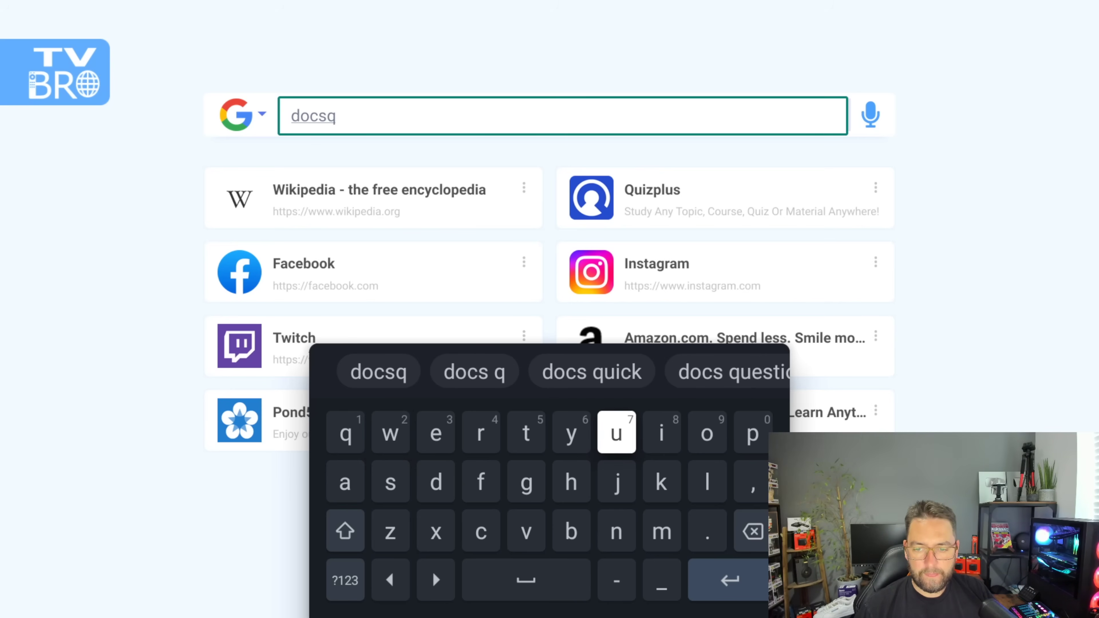
key(Right)
key(Return)
key(Down)
key(Return)
key(Left)
key(Left)
key(Left)
key(Left)
key(Return)
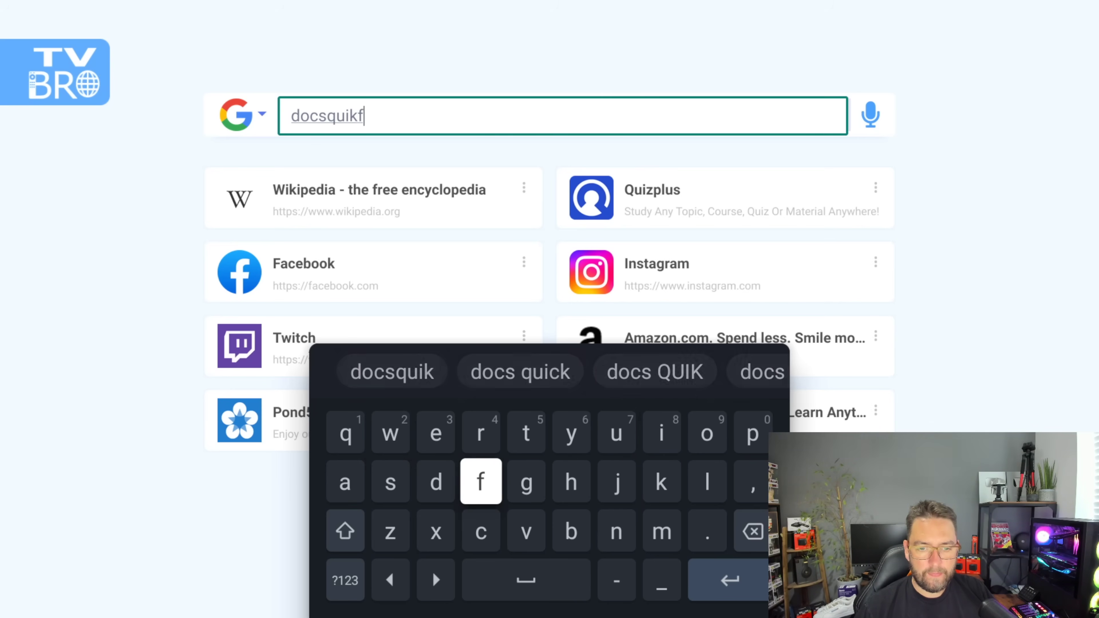
key(Return)
key(Up)
key(Right)
- Remove the two mistyped letters and the stray k, completing docsquiffy
key(Down)
key(Down)
key(Right)
key(Right)
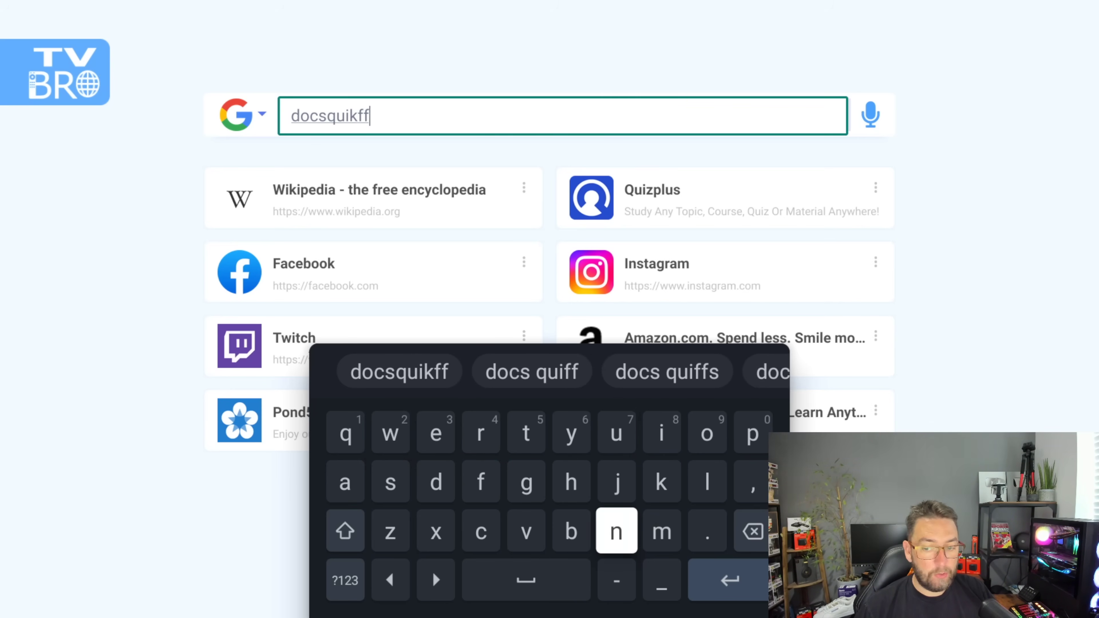
key(Right)
key(Right)
key(Right)
key(Return)
key(Return)
key(Return)
key(Left)
key(Left)
key(Left)
key(Left)
key(Left)
key(Left)
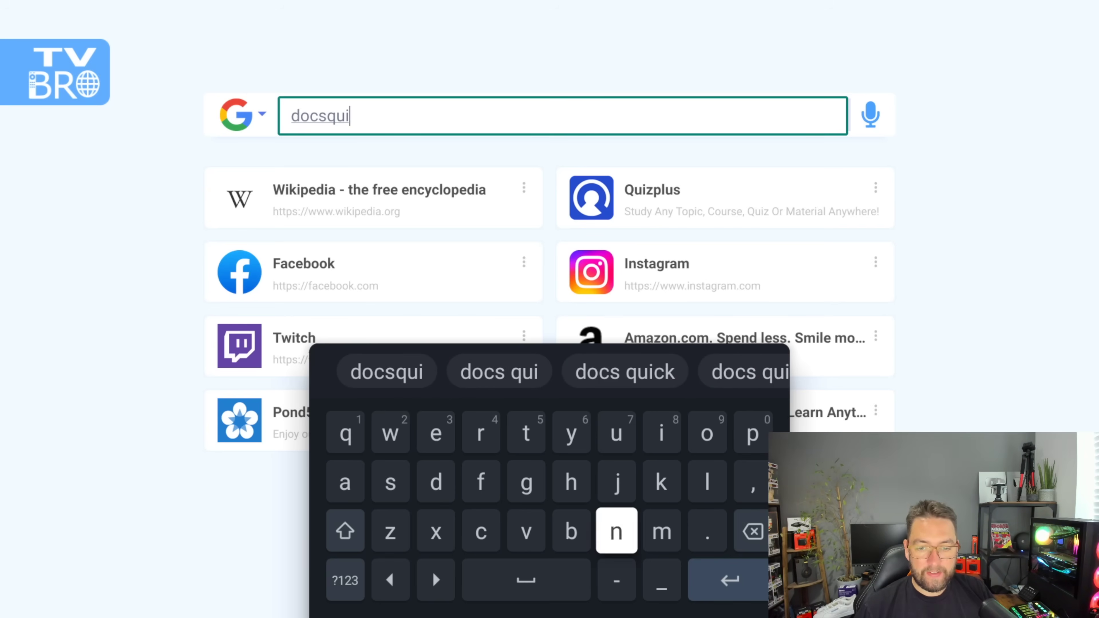
key(Up)
key(Return)
key(Return)
key(Up)
key(Right)
key(Right)
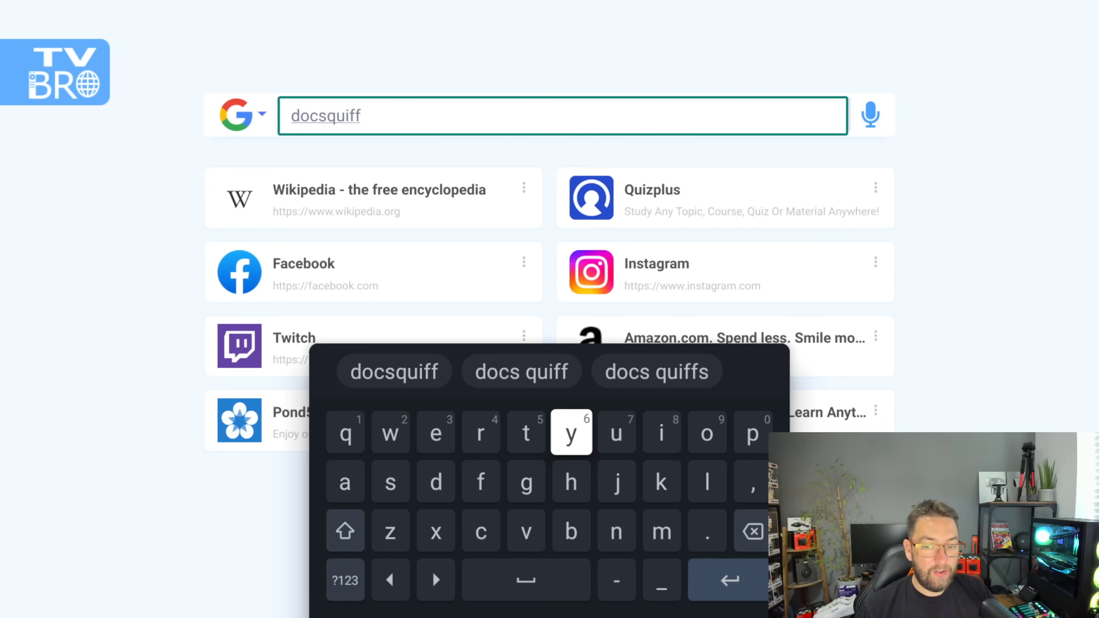
key(Return)
key(Down)
key(Down)
key(Down)
key(Right)
key(Right)
key(Right)
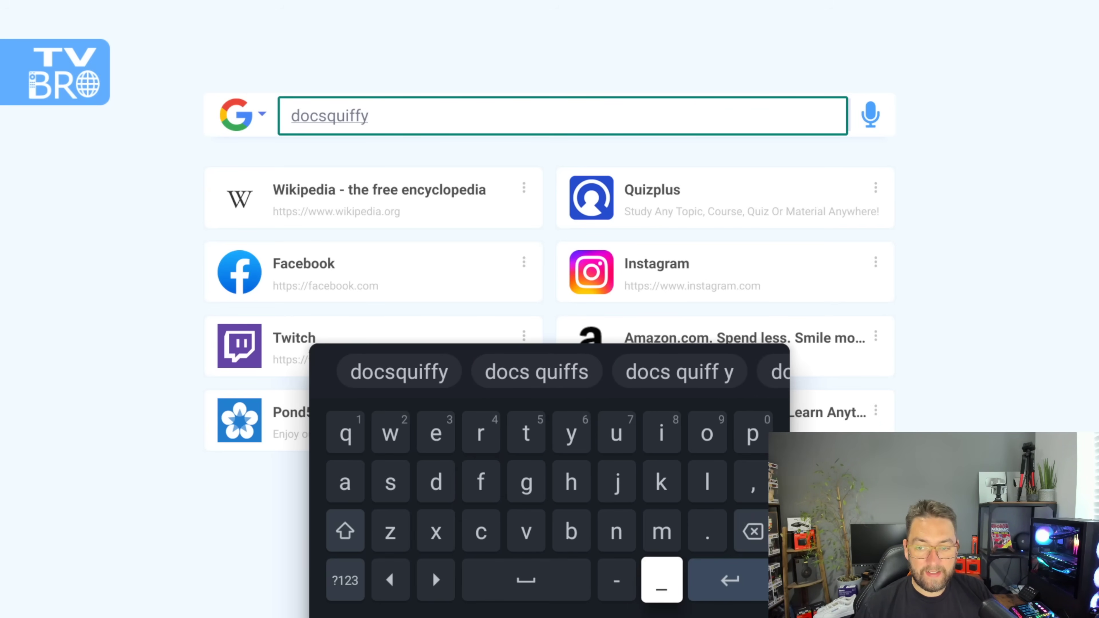
key(Return)
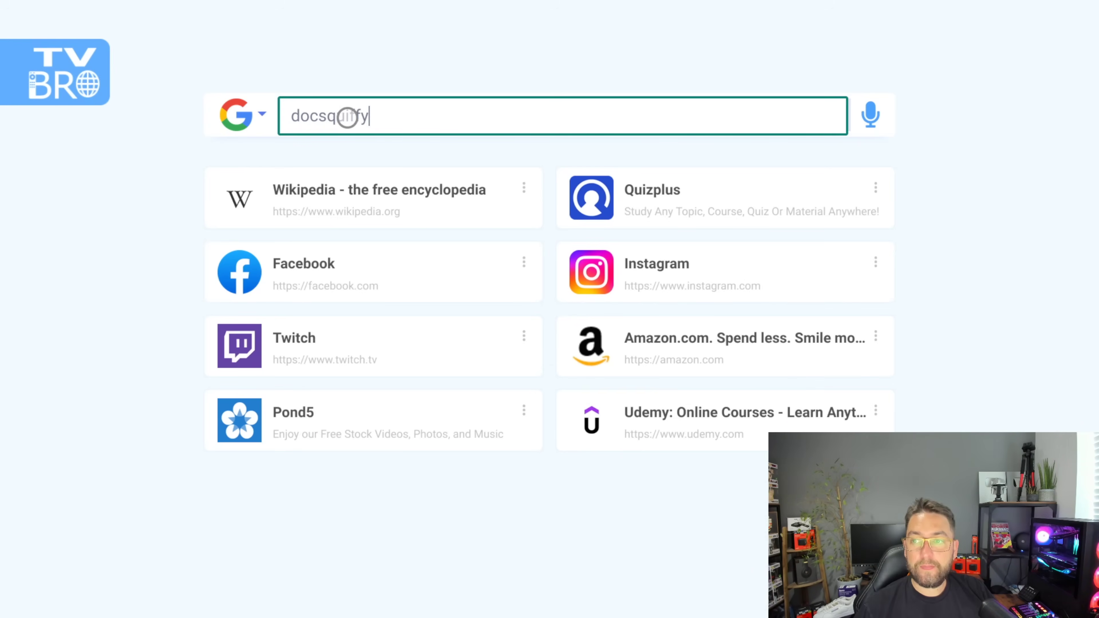
- Drop the stray 'a' by accepting the docsquiffy suggestion, ready to submit
key(Return)
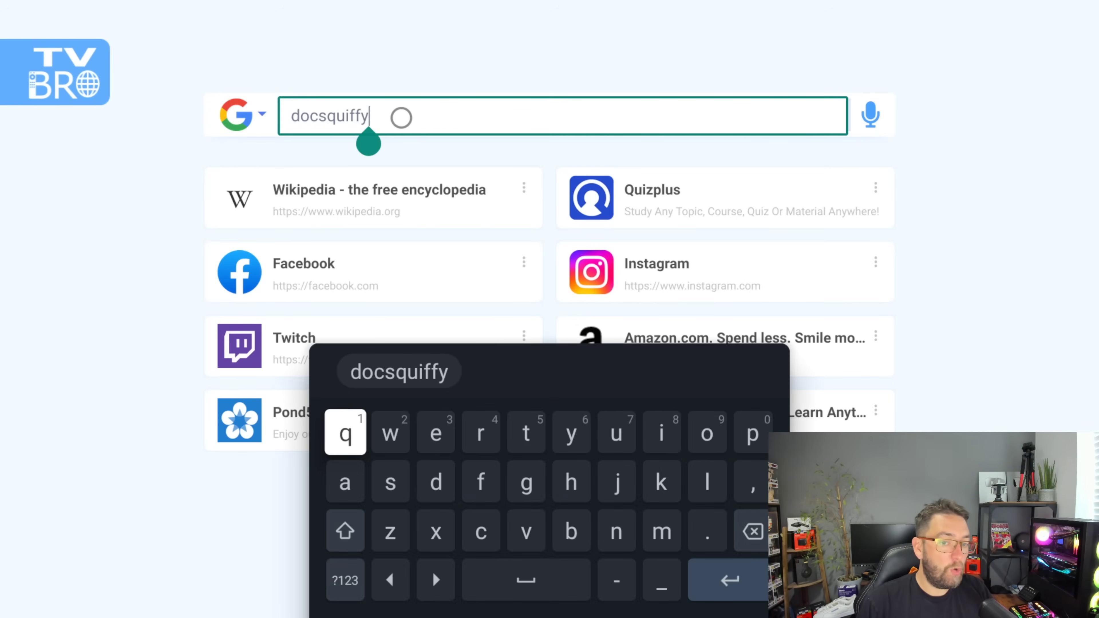
key(Down)
key(Return)
key(Up)
key(Down)
key(Down)
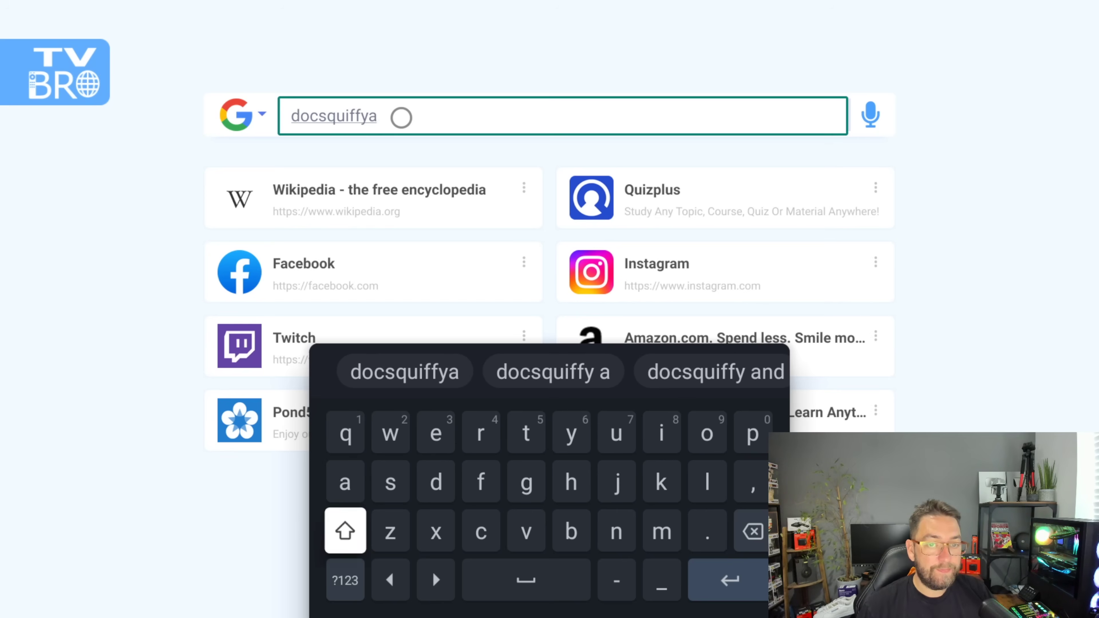
key(Left)
key(Left)
key(Left)
key(Left)
key(Left)
key(Left)
key(Left)
key(Left)
key(Up)
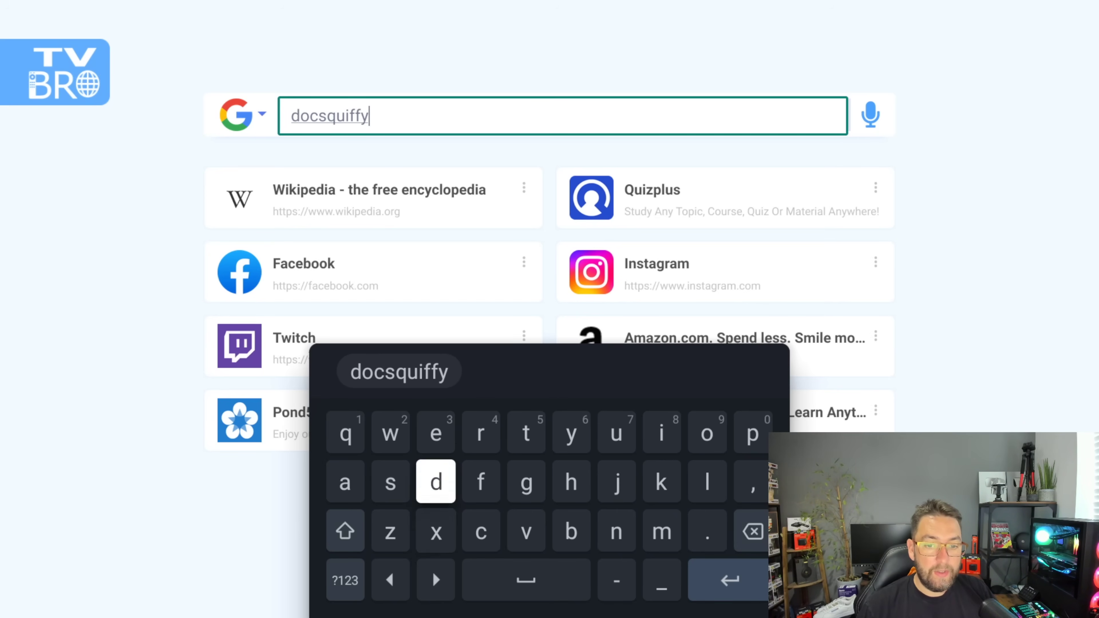
key(Up)
key(Up)
key(Return)
key(Down)
key(Down)
key(Down)
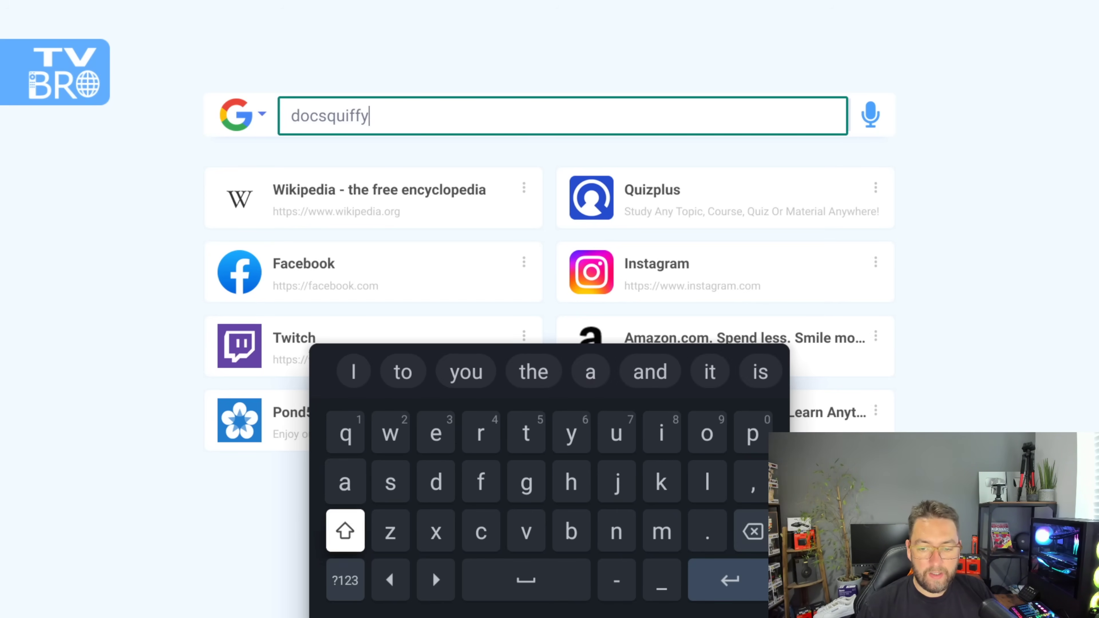
key(Left)
- Submit the docsquiffy search and accept all Google cookies
key(Return)
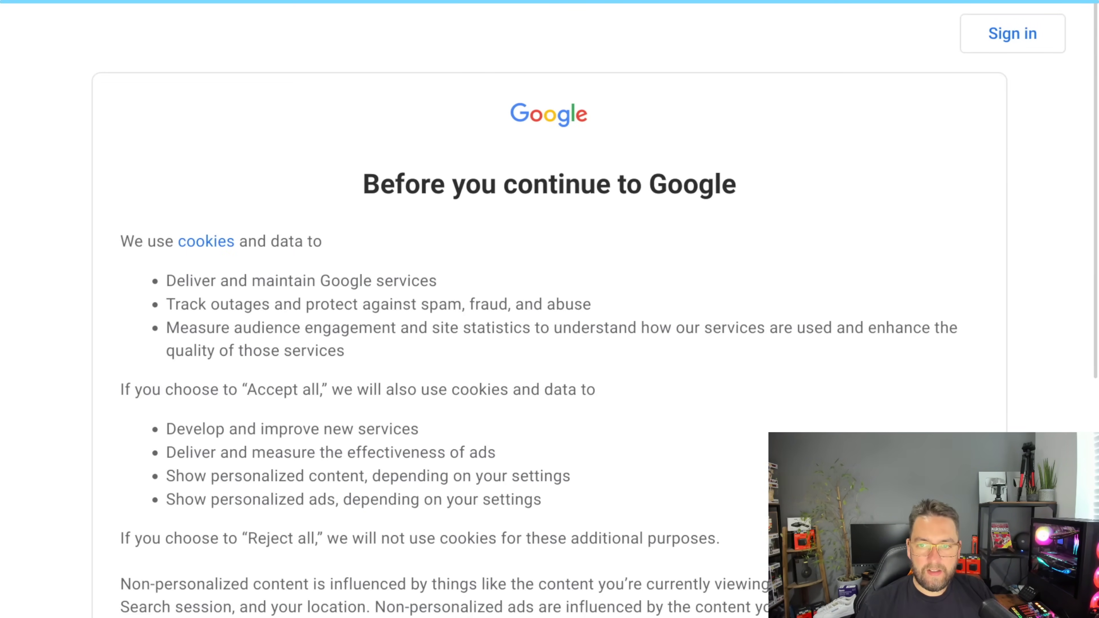
key(Down)
key(Down)
key(Down)
key(Down)
key(Down)
key(Down)
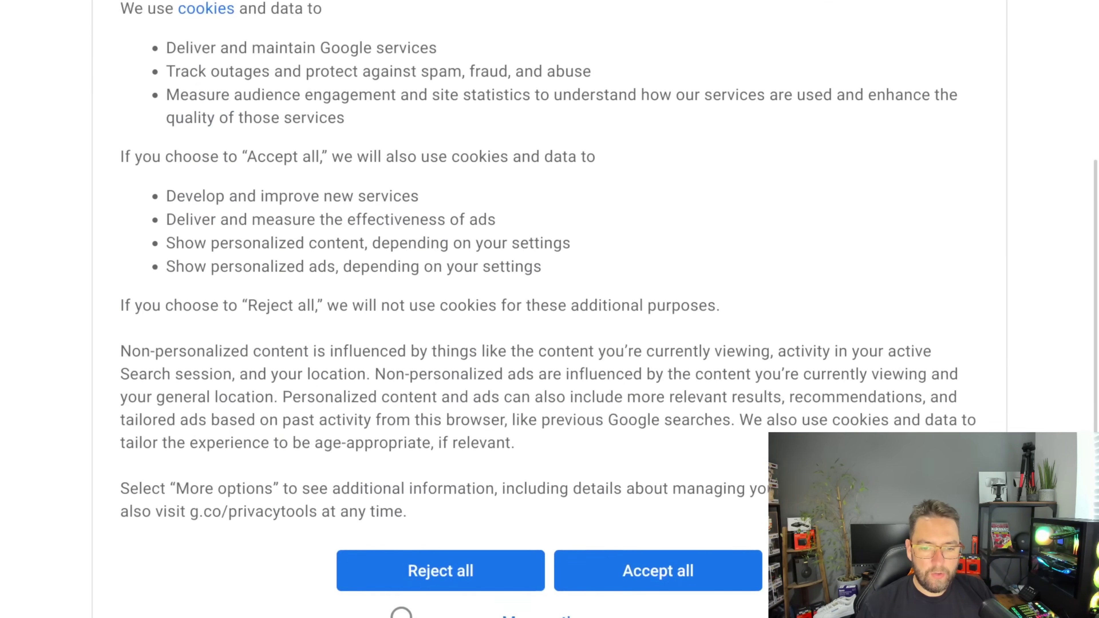
key(Down)
key(Right)
key(Up)
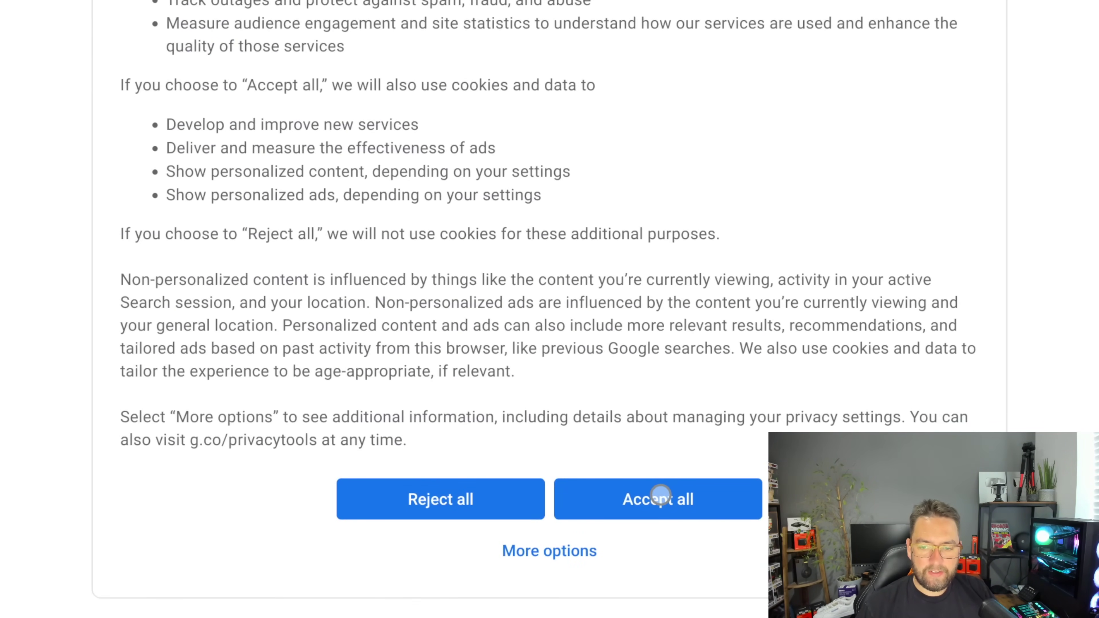
click(661, 495)
- Move the selection onto the Doc Squiffy result title
key(Left)
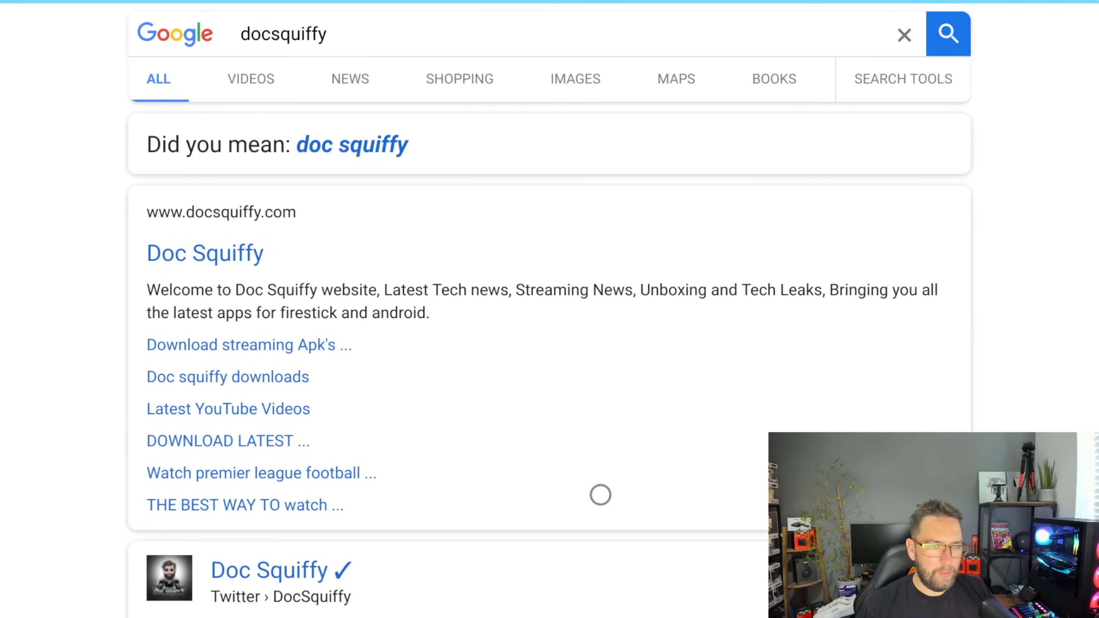
key(Left)
key(Up)
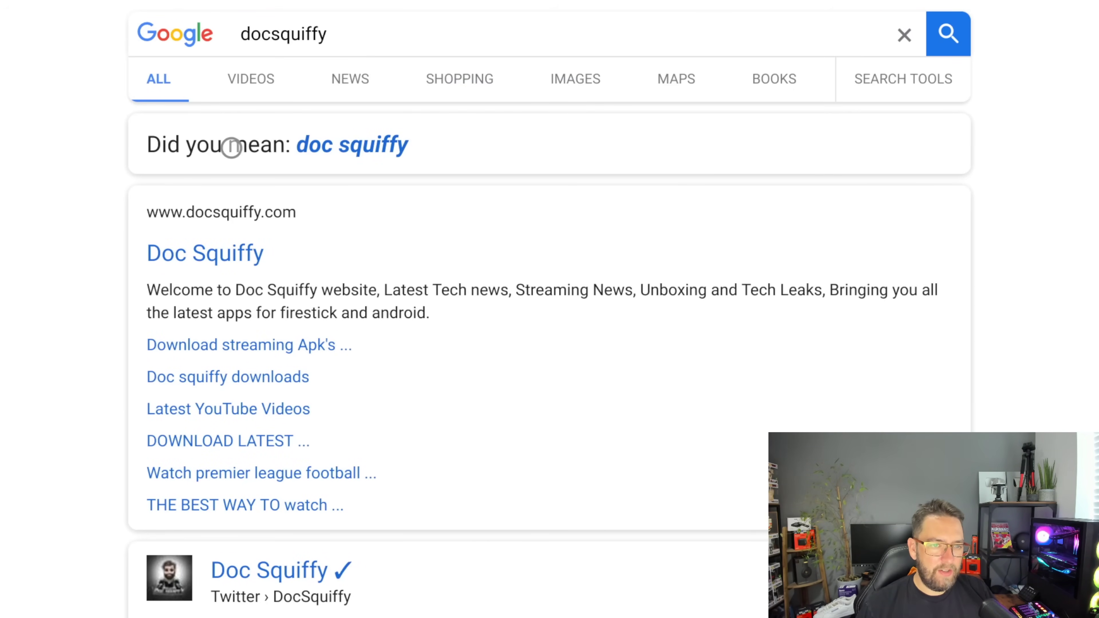
key(Down)
- Open the Doc Squiffy website and its navigation menu
click(232, 252)
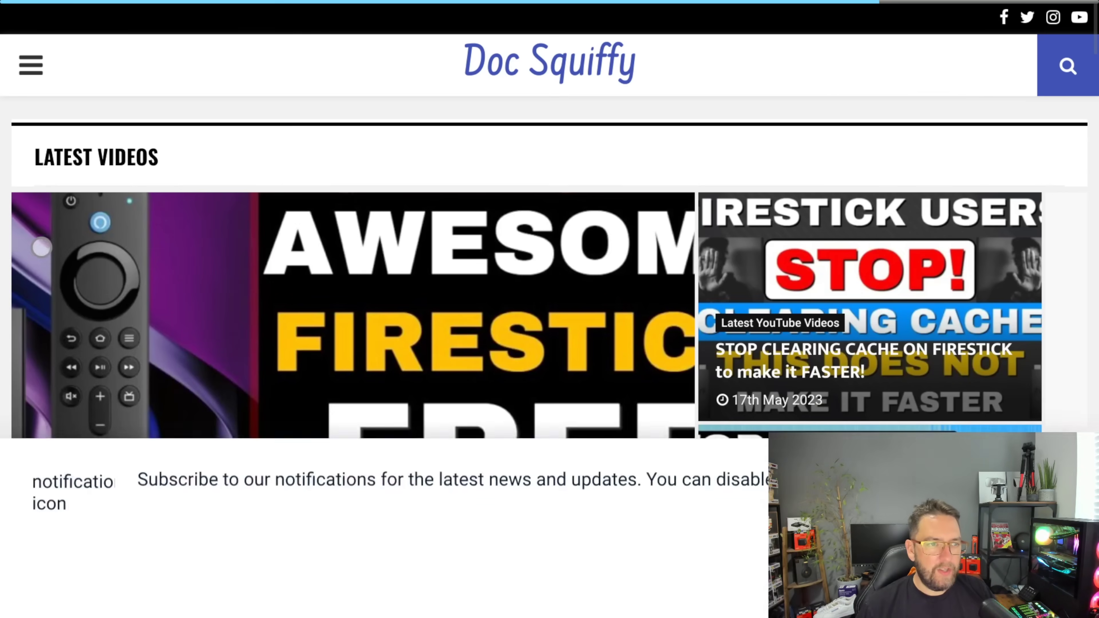
click(38, 65)
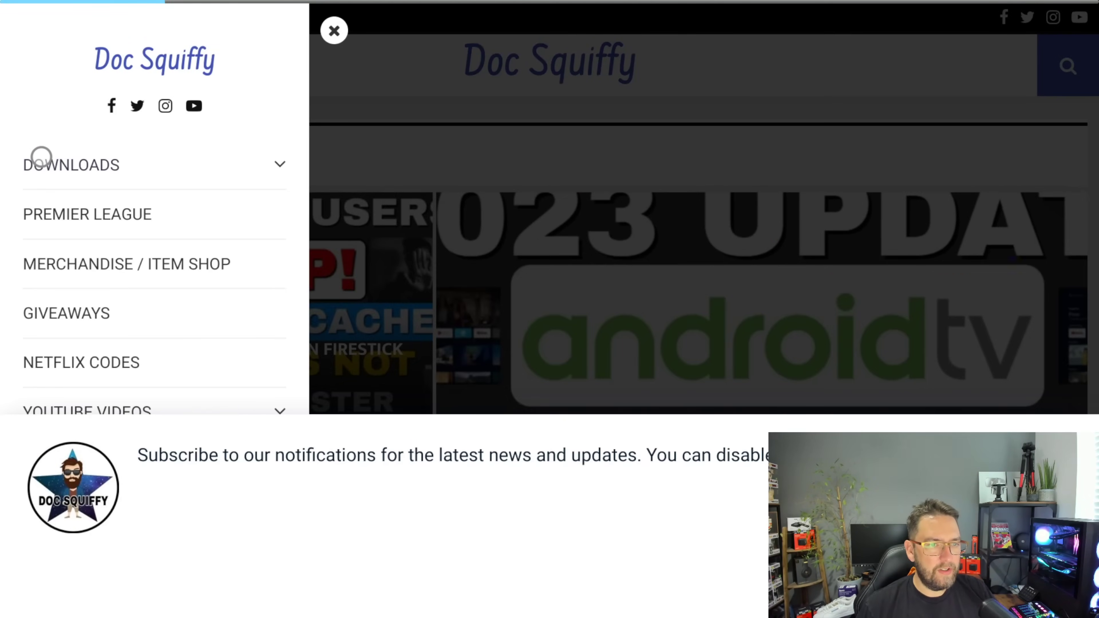
scroll(41, 613, down, 7)
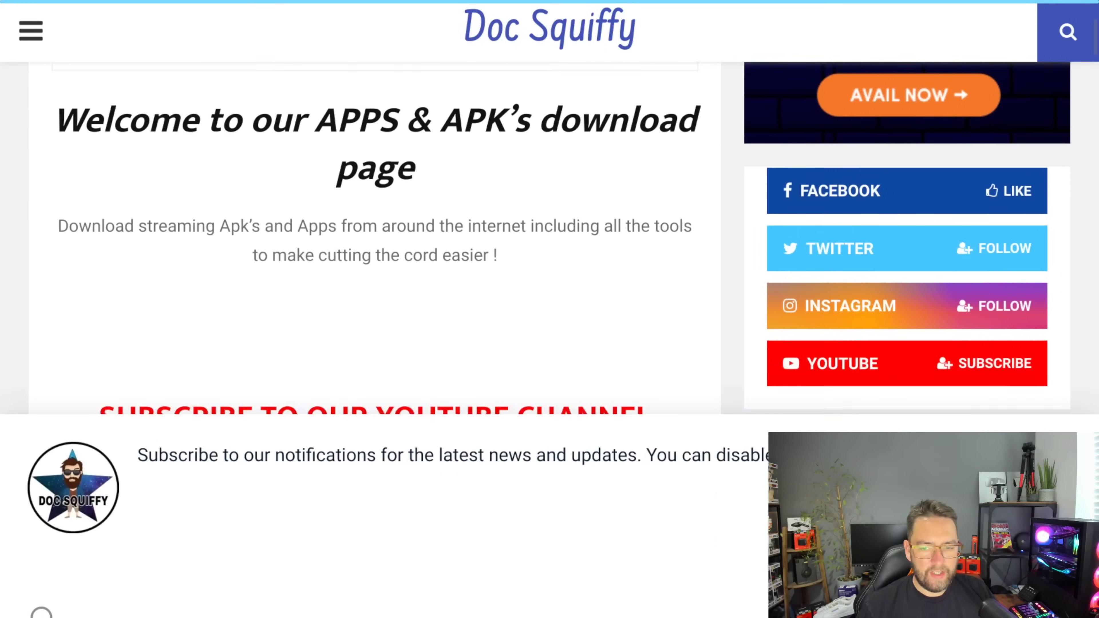
scroll(42, 612, down, 1)
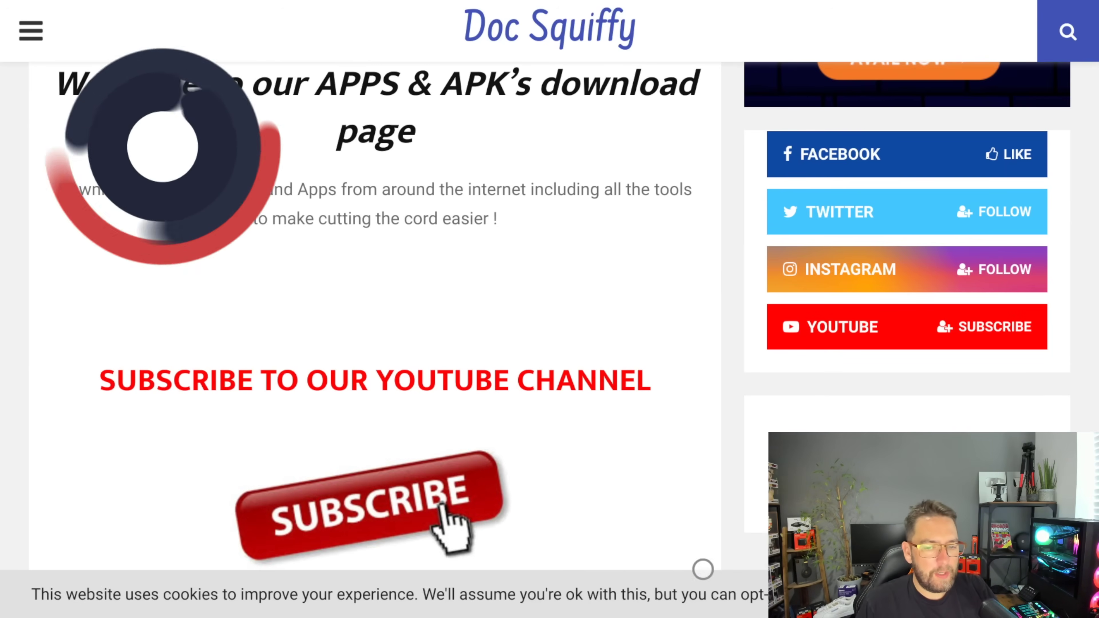
scroll(360, 610, down, 1)
- Scroll the apps list down and open the Fast Task Killer (Android & Firestick) page
scroll(360, 609, down, 10)
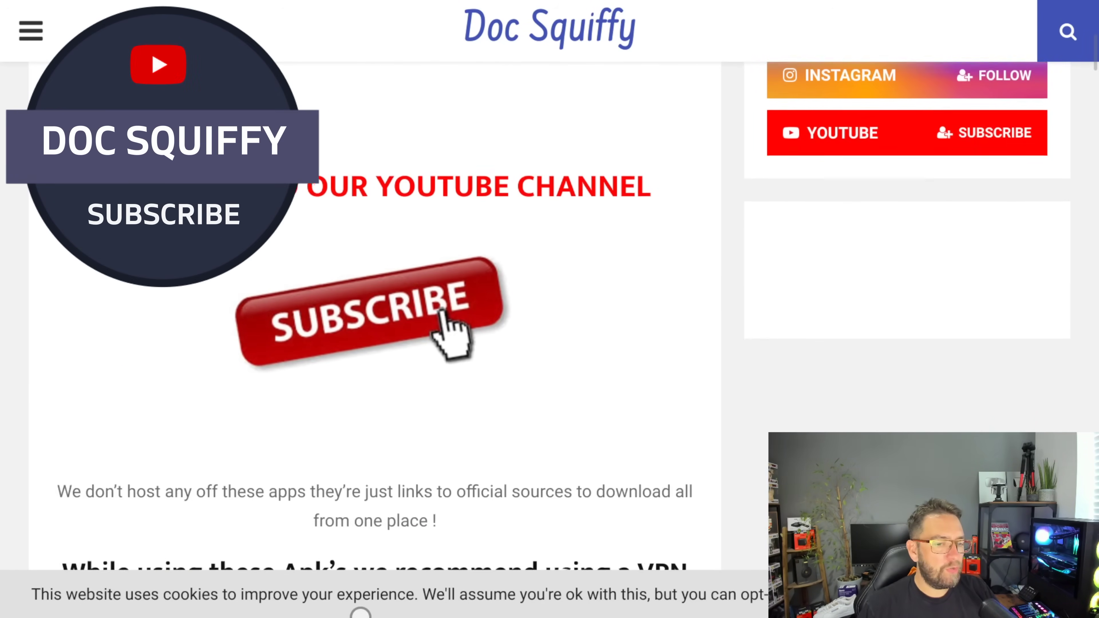
scroll(360, 614, down, 4)
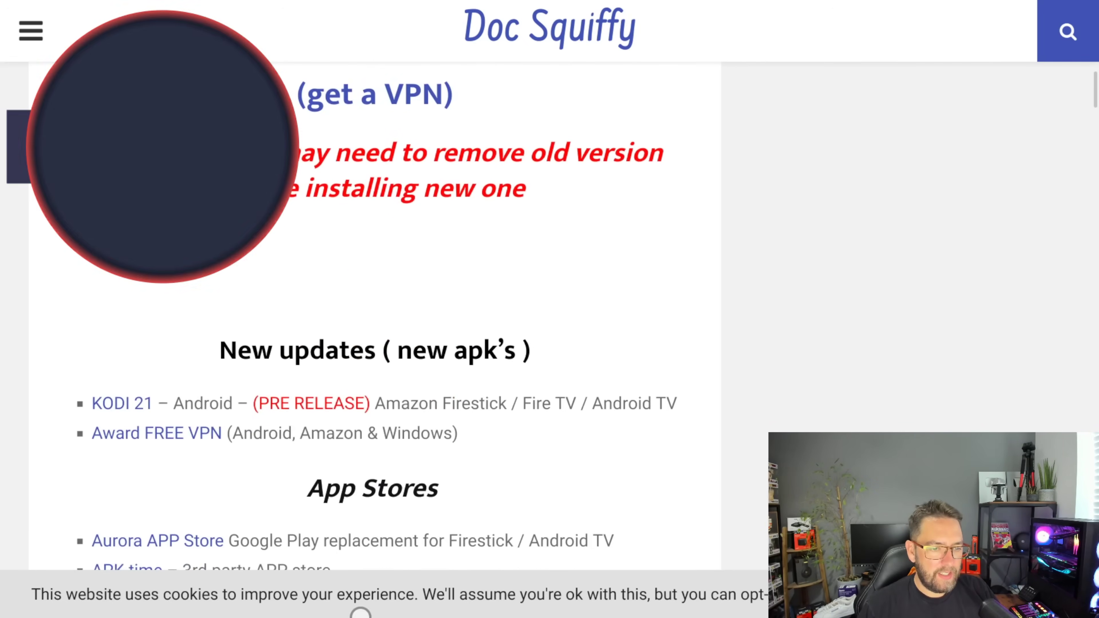
scroll(360, 613, down, 8)
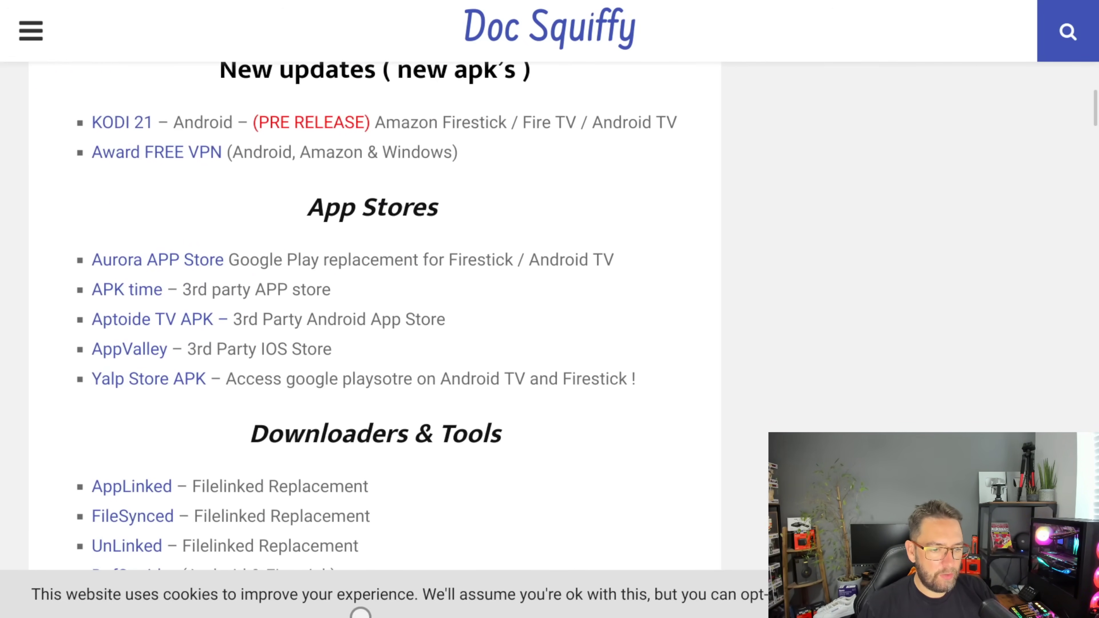
scroll(361, 613, down, 1)
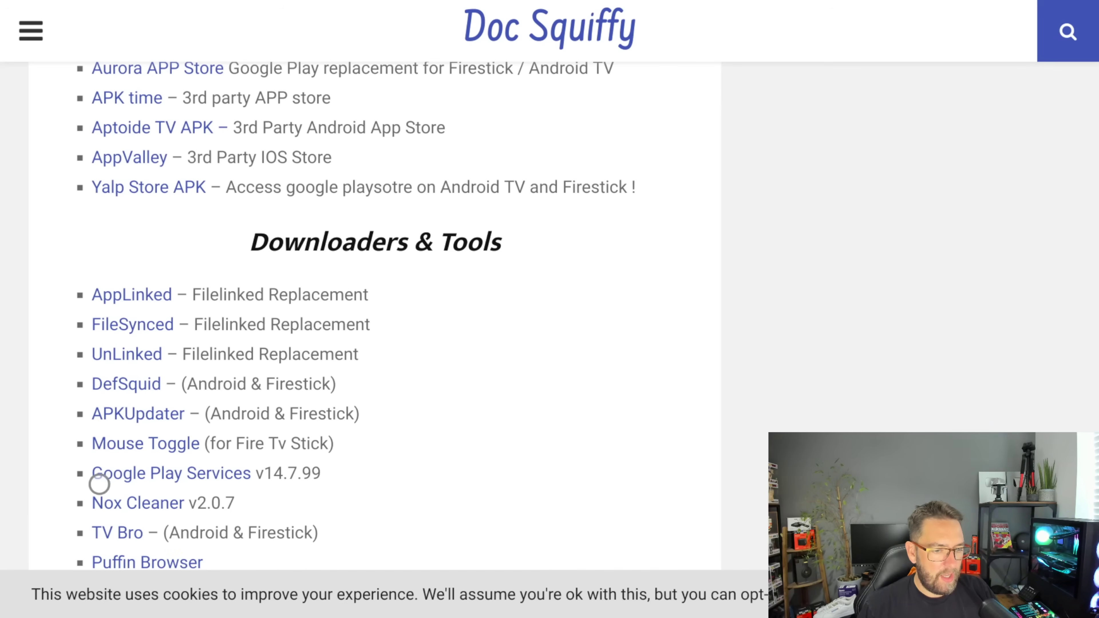
scroll(99, 614, down, 5)
scroll(99, 613, down, 3)
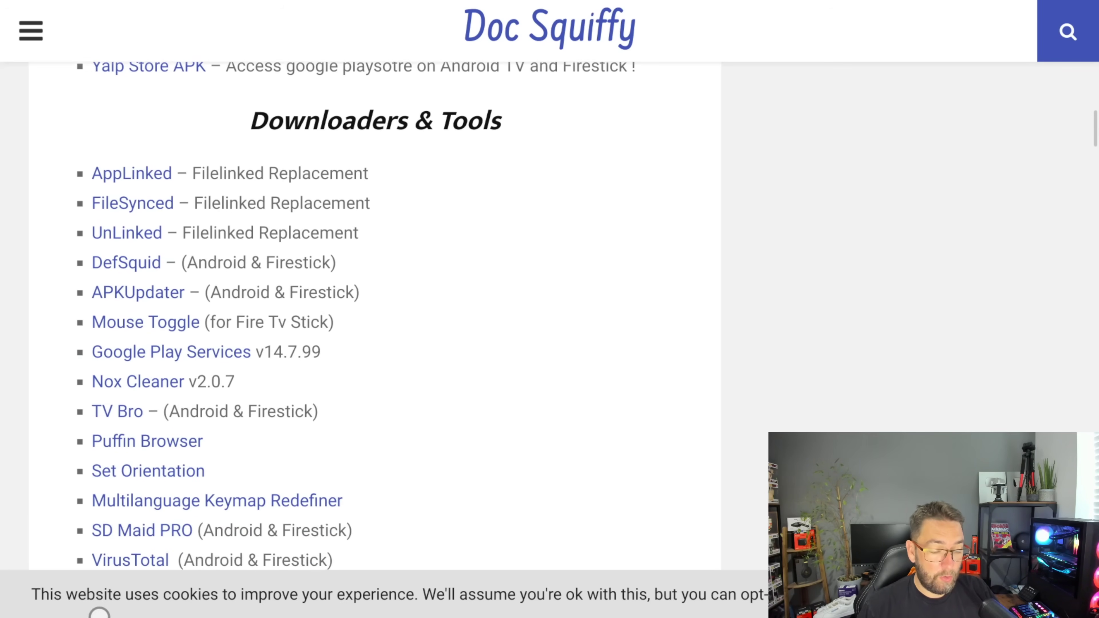
scroll(99, 613, down, 6)
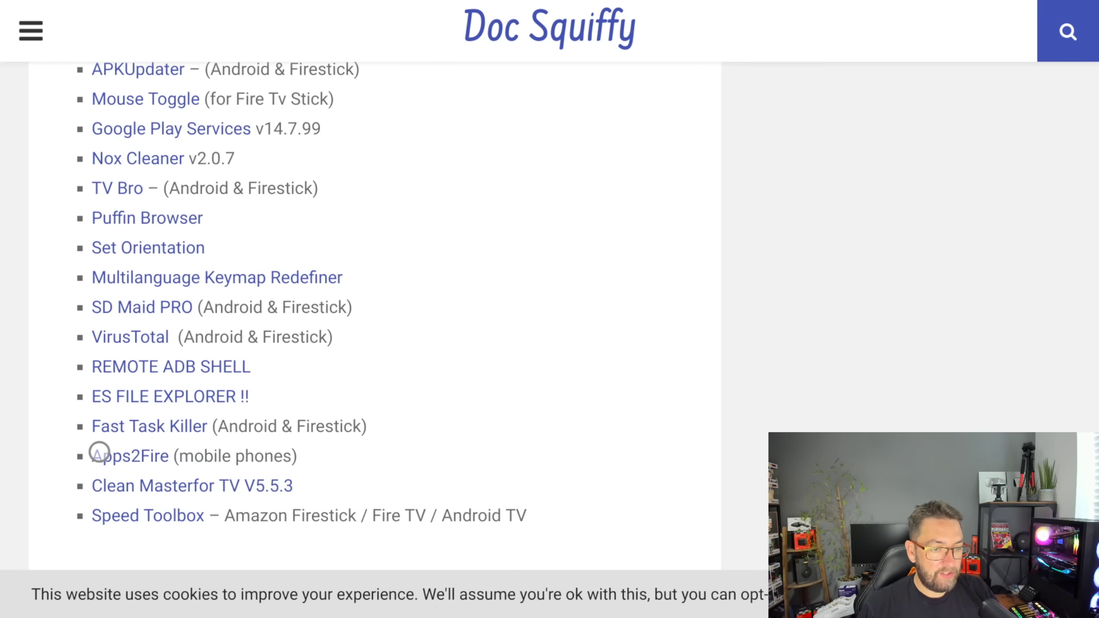
click(107, 432)
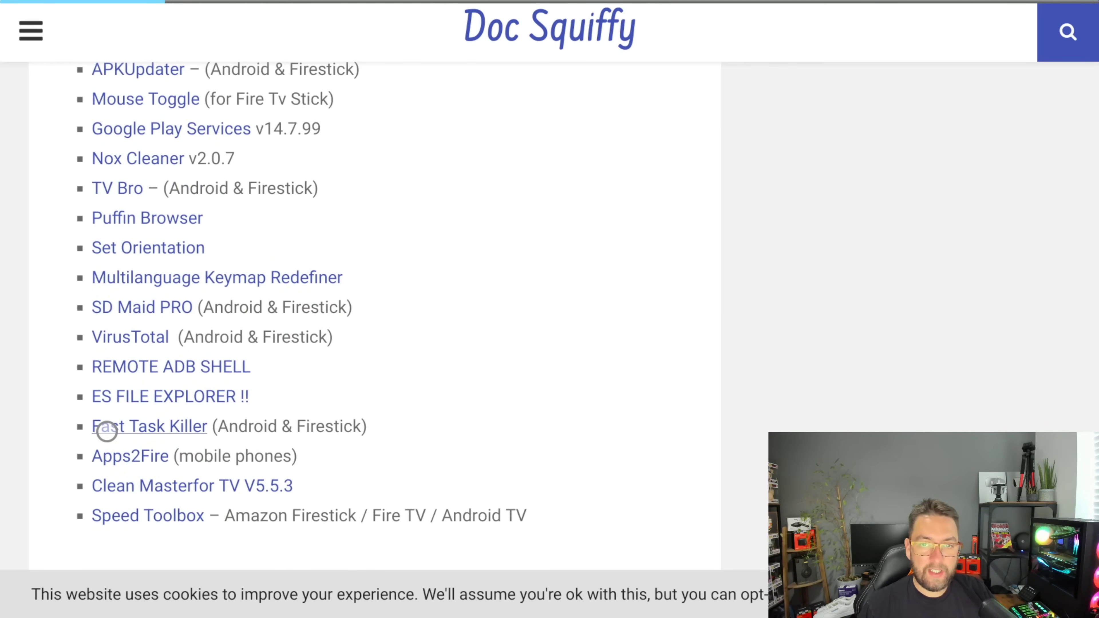
- Download fast-task-killer.apk from the Doc Squiffy page
scroll(106, 613, down, 10)
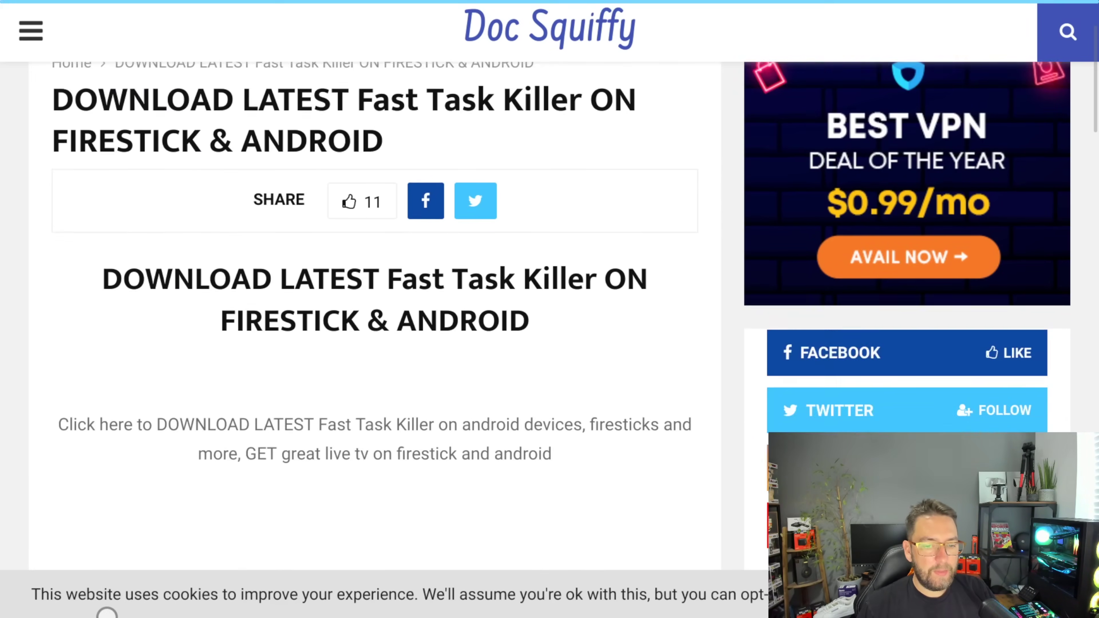
scroll(107, 614, down, 5)
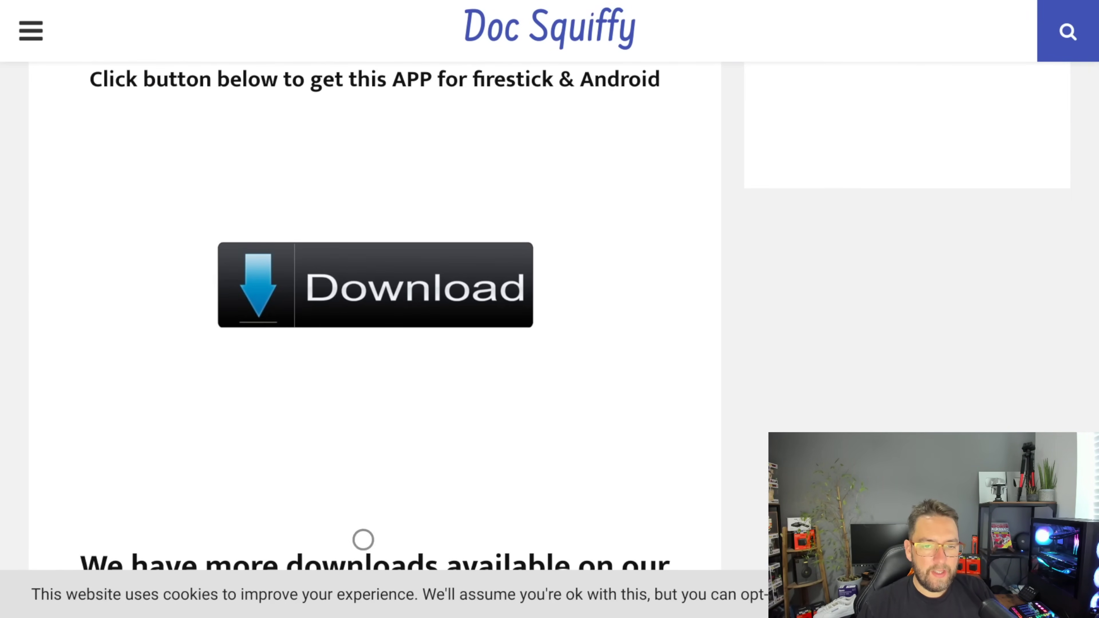
click(363, 296)
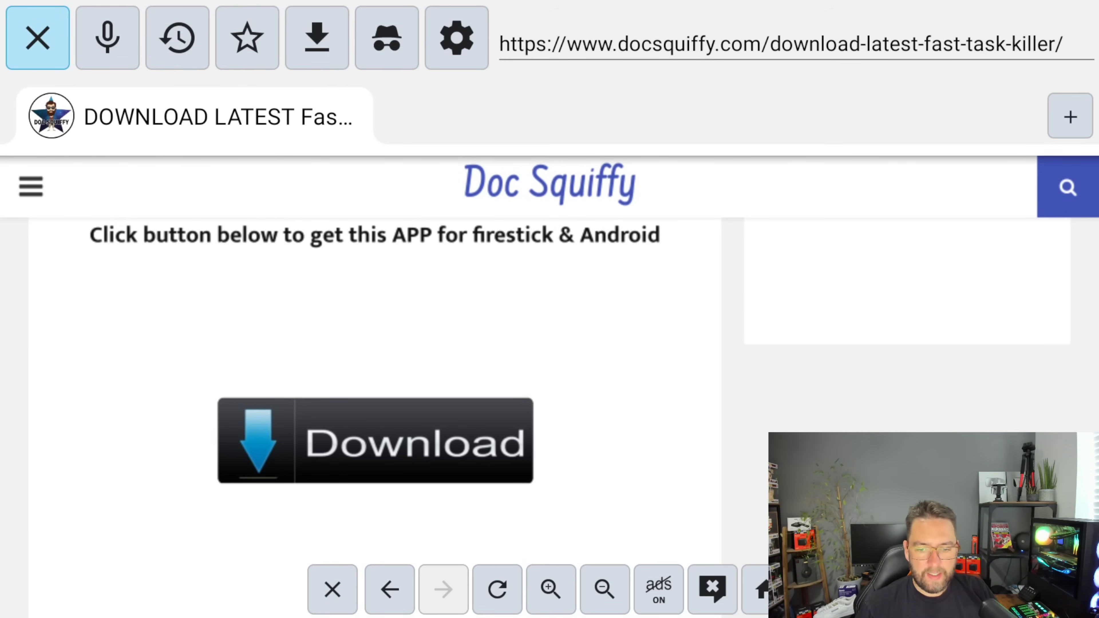
- Return to the top of the page and bring the TV Bro toolbar back
key(Down)
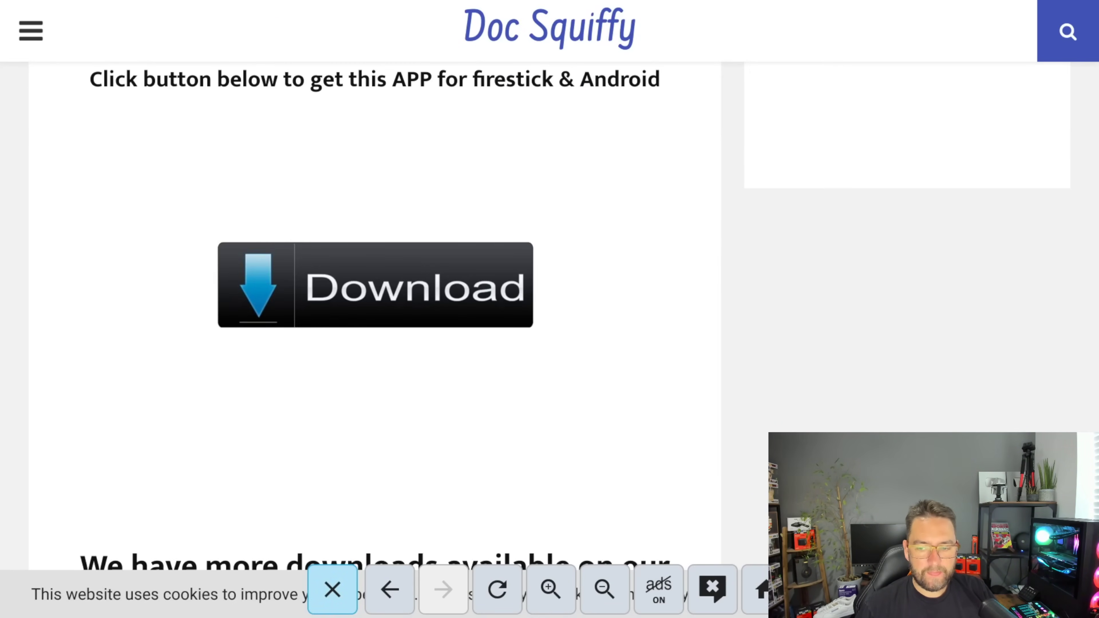
key(Down)
key(Up)
key(Up)
key(Up)
key(Up)
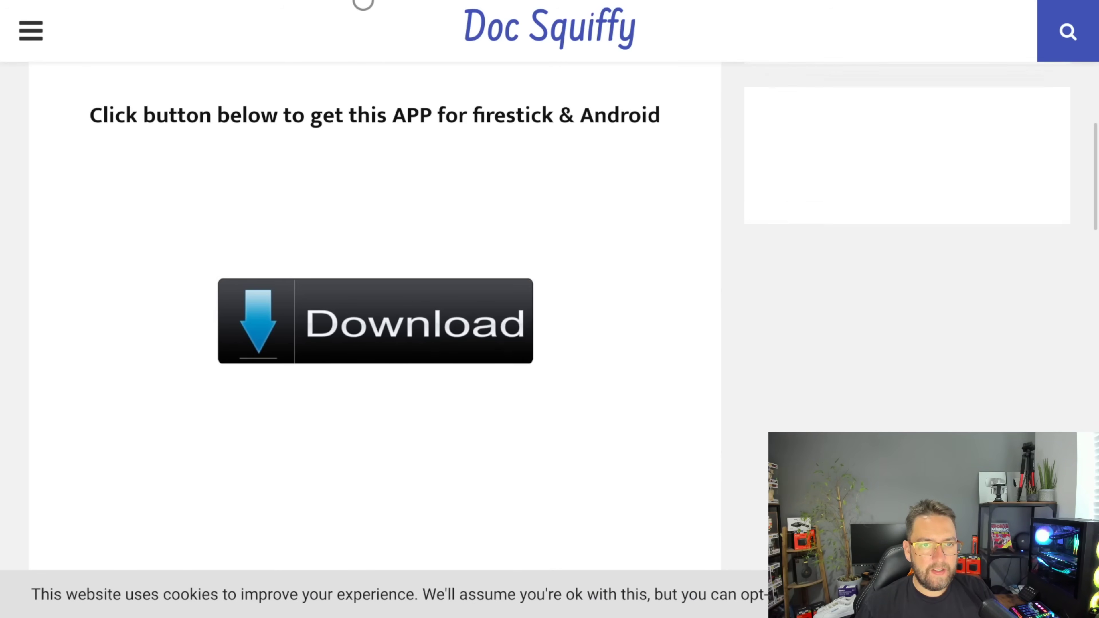
key(Up)
key(Up)
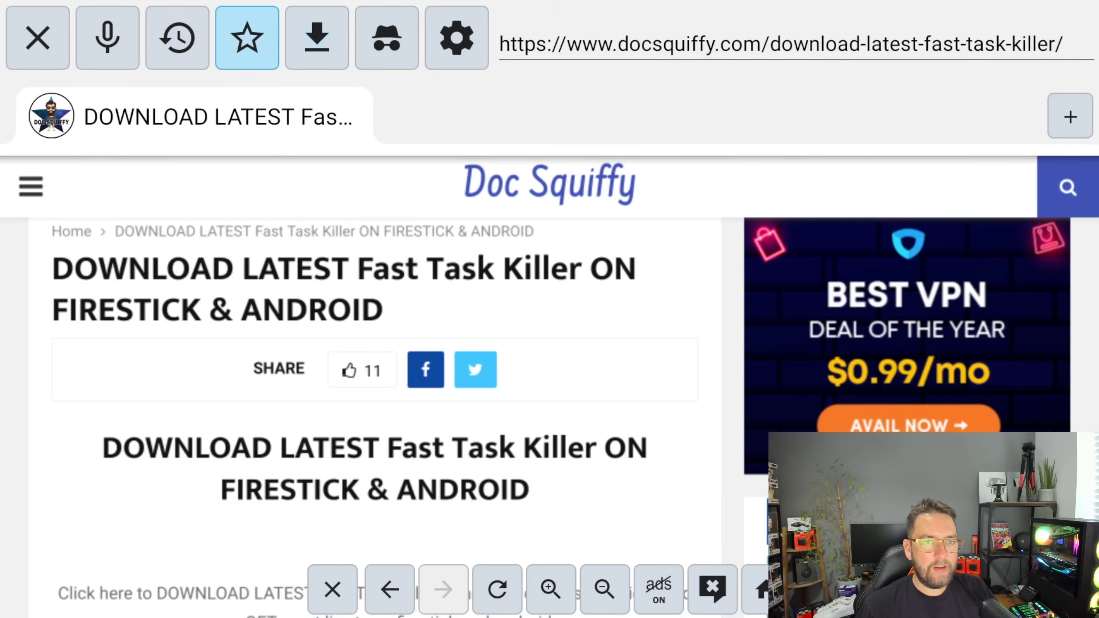
key(Right)
- Allow TV Bro to install unknown apps when opening fast-task-killer.apk from Downloads
key(Return)
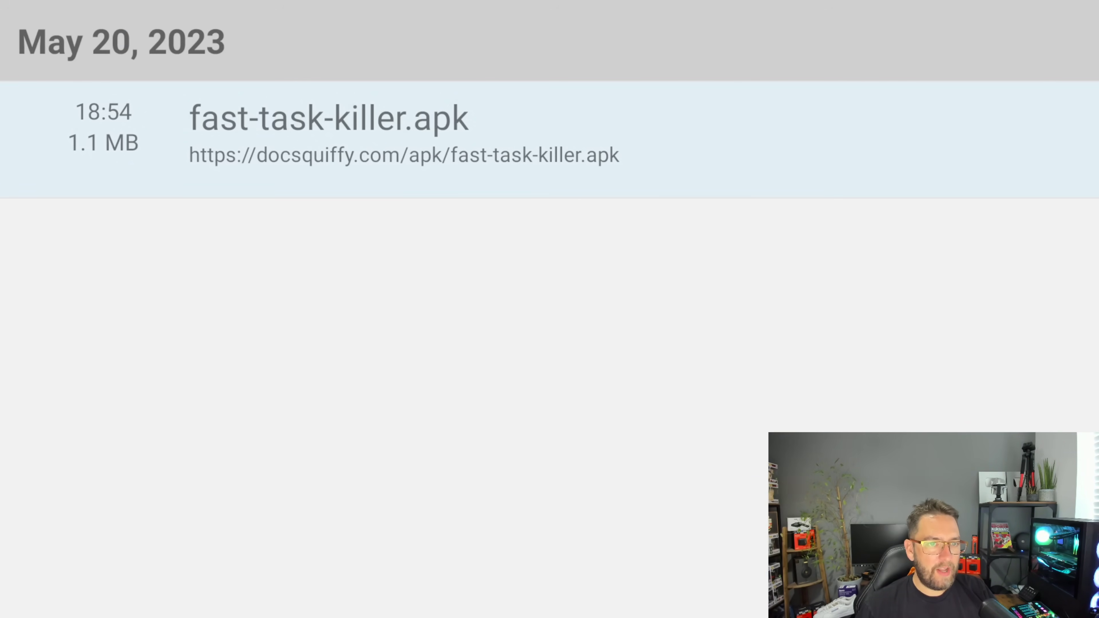
key(Down)
key(Return)
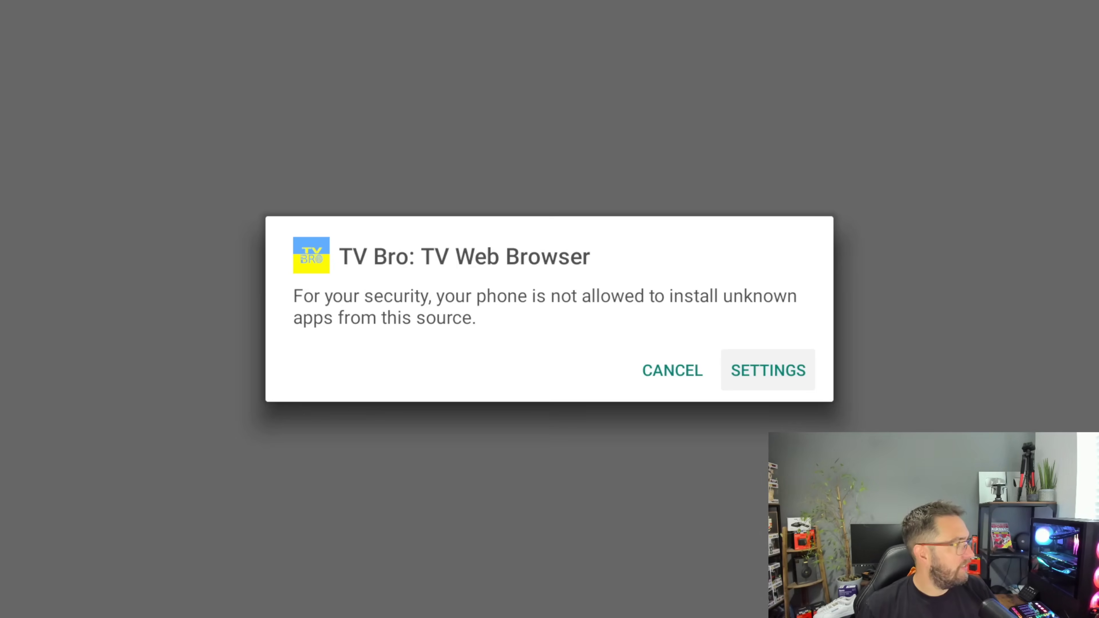
key(Return)
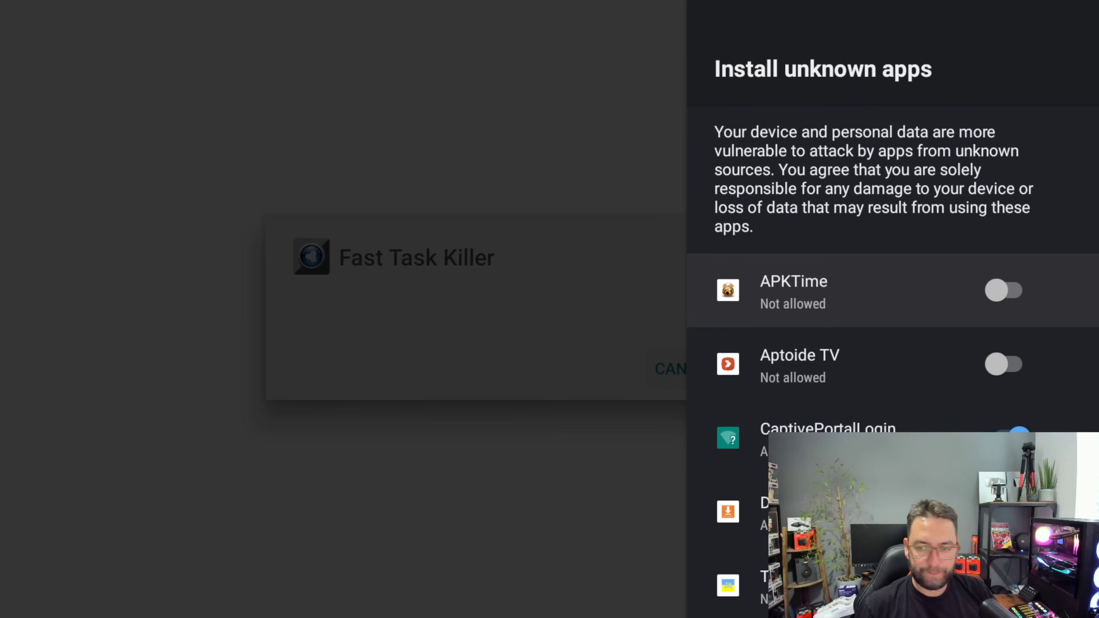
key(Down)
key(Down)
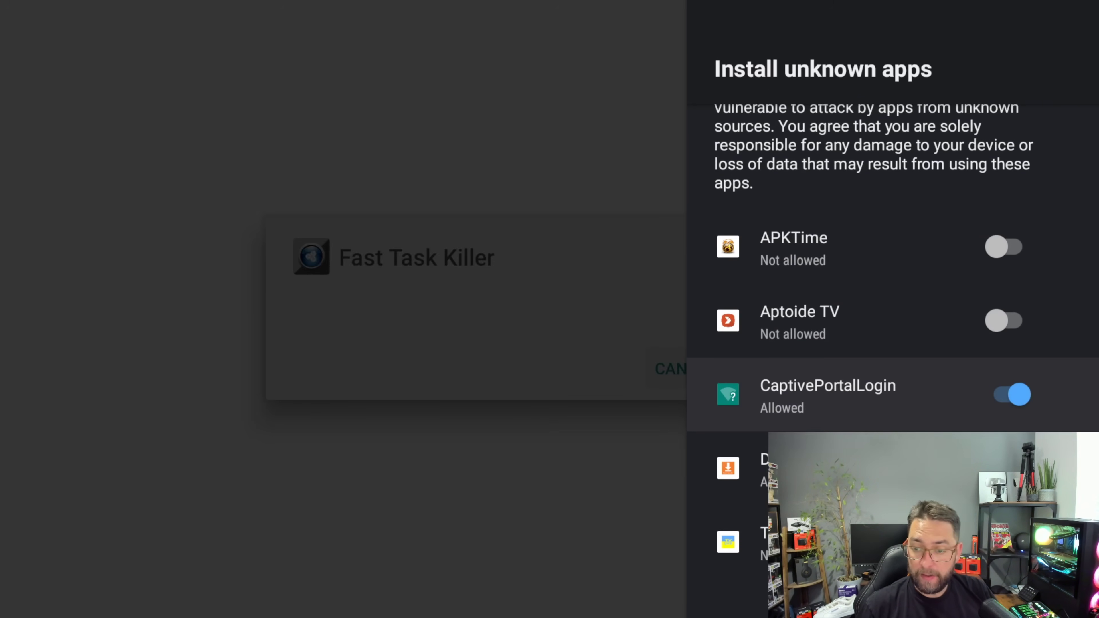
key(Down)
key(Down)
key(Return)
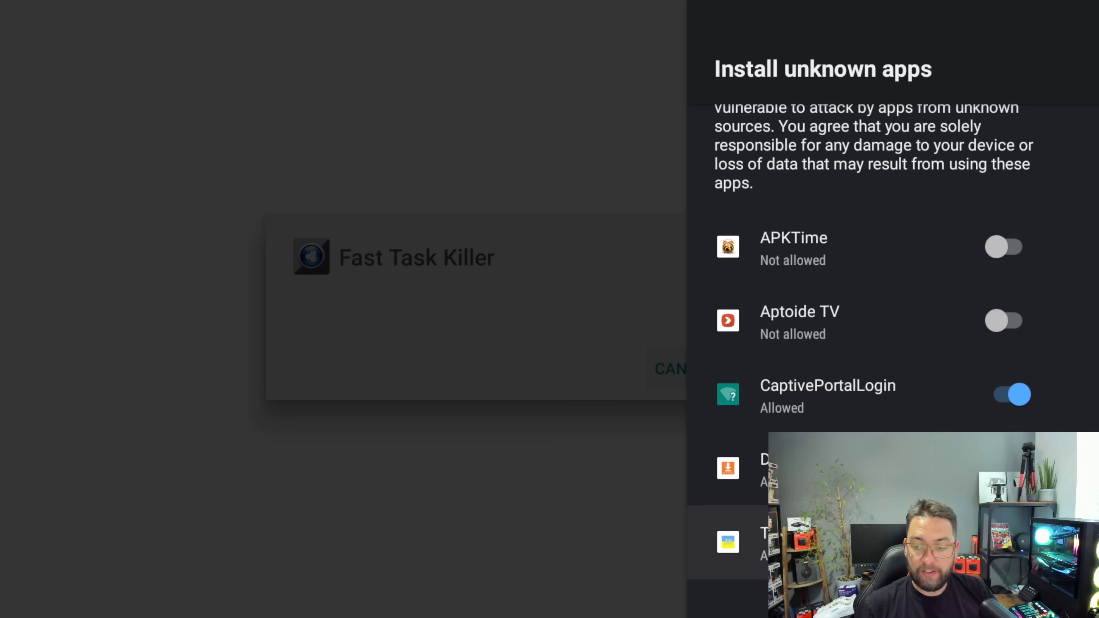
key(Escape)
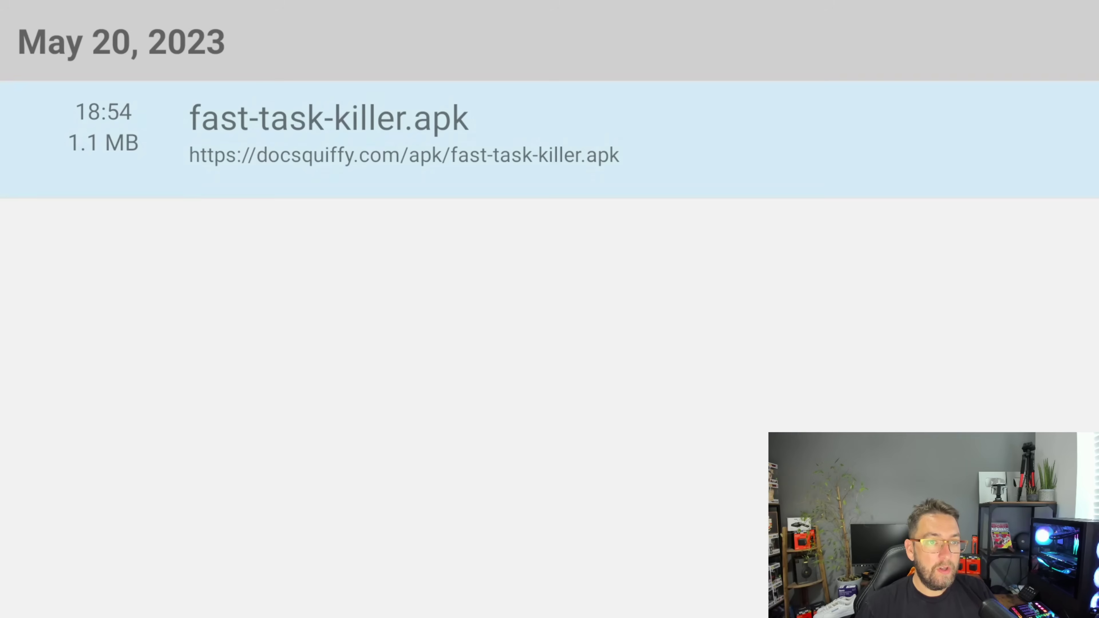
- Reopen fast-task-killer.apk, install Fast Task Killer, and finish with Done
key(Return)
key(Right)
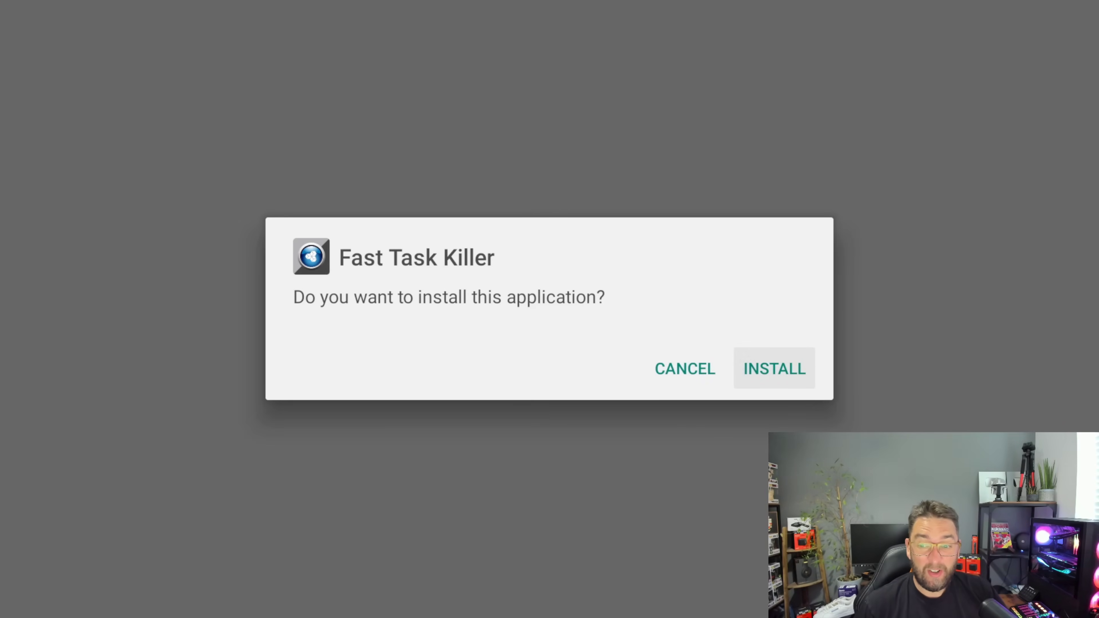
key(Return)
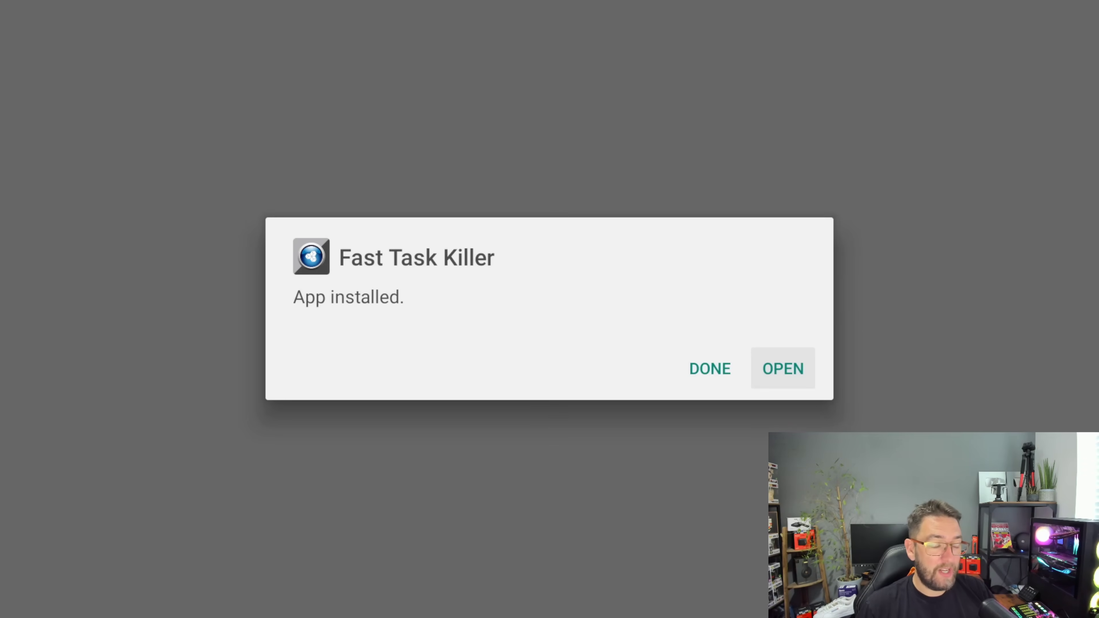
key(Left)
key(Return)
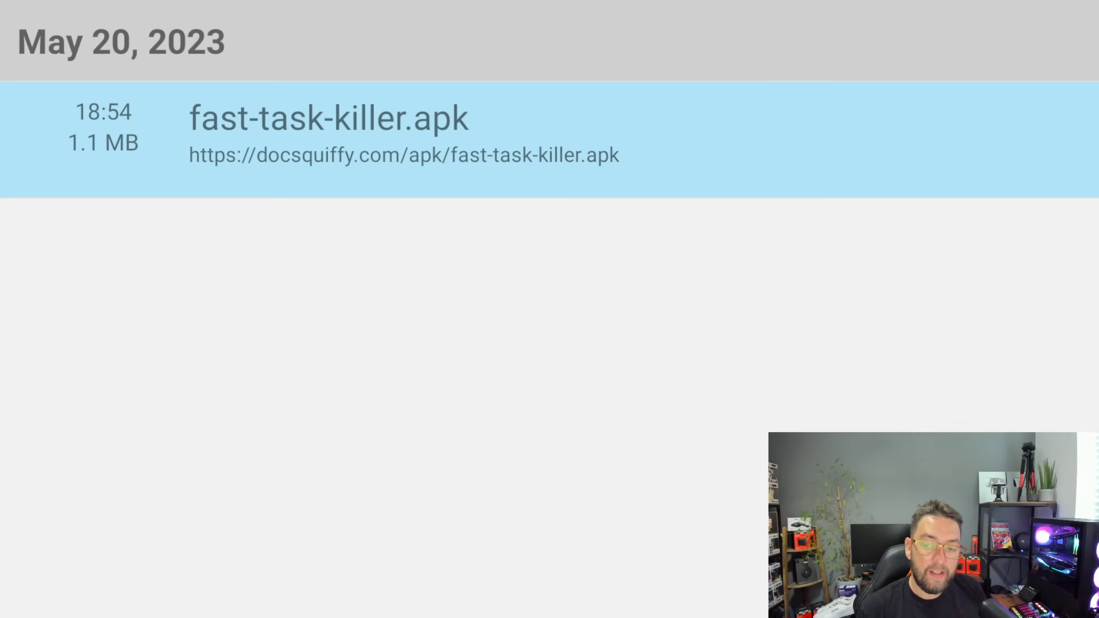
- On the Apps page, open Downloader, exit it, then move to TV Bro
key(Escape)
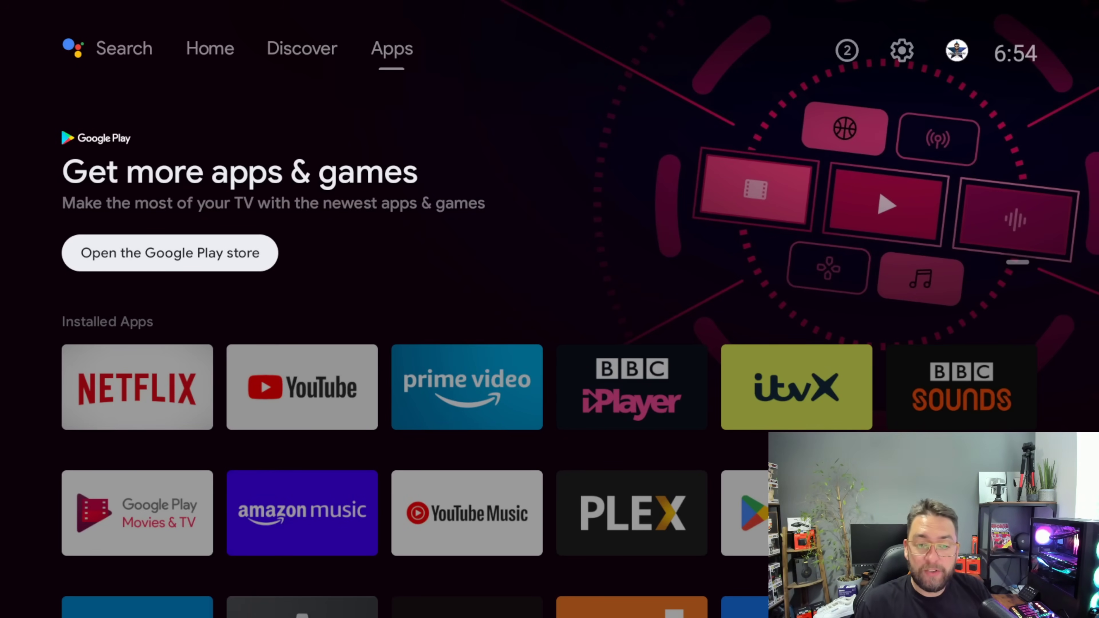
key(Down)
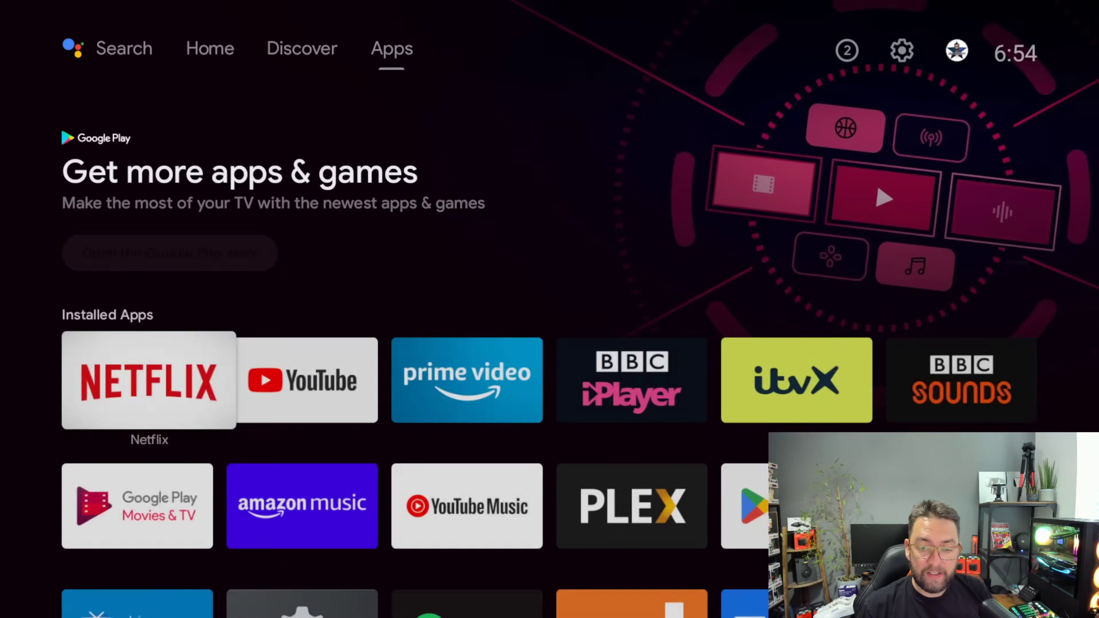
key(Down)
key(Down)
key(Right)
key(Right)
key(Right)
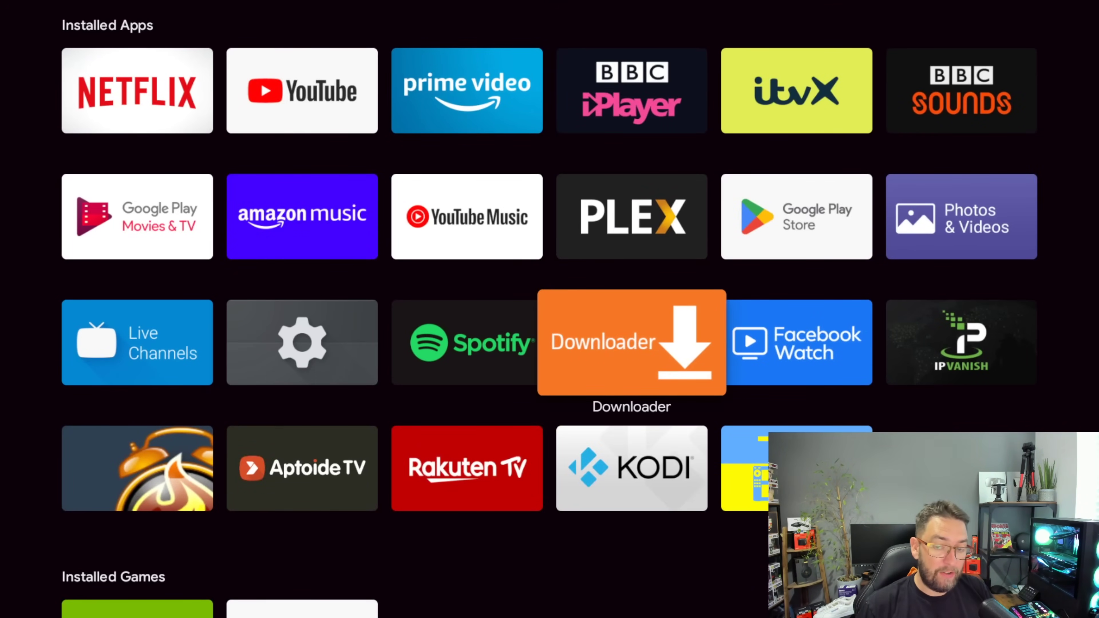
key(Return)
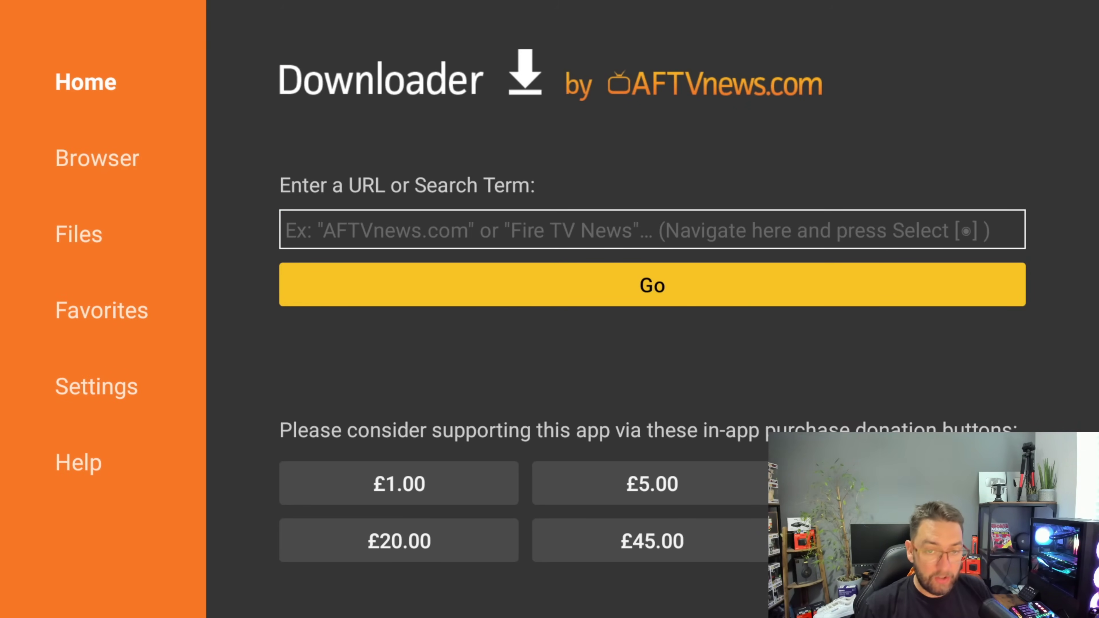
key(Escape)
key(Down)
key(Right)
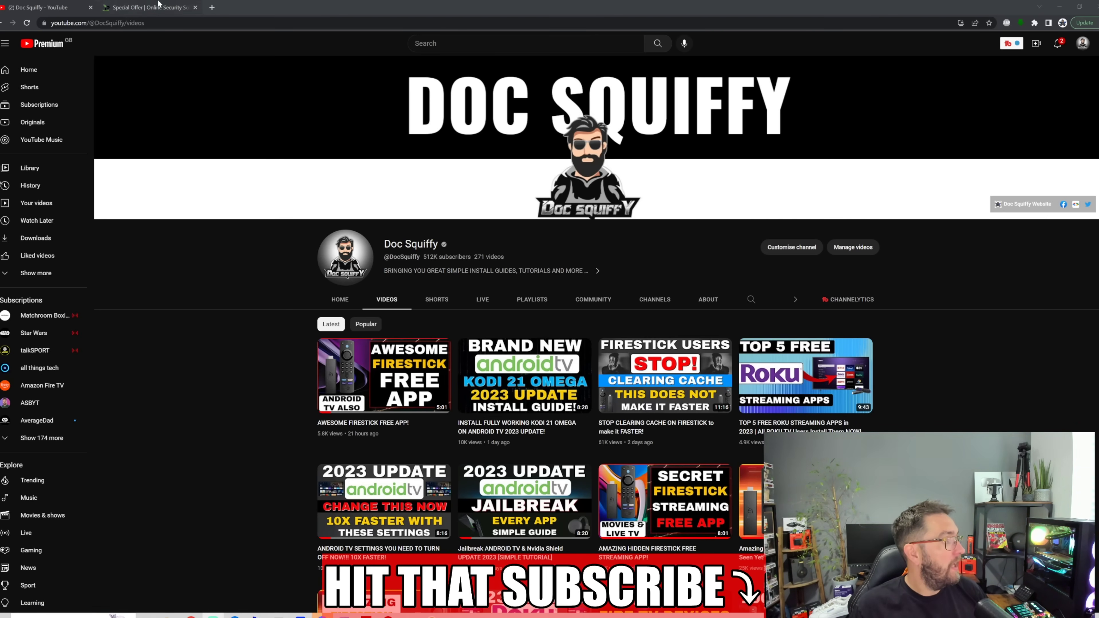
key(ctrl+Tab)
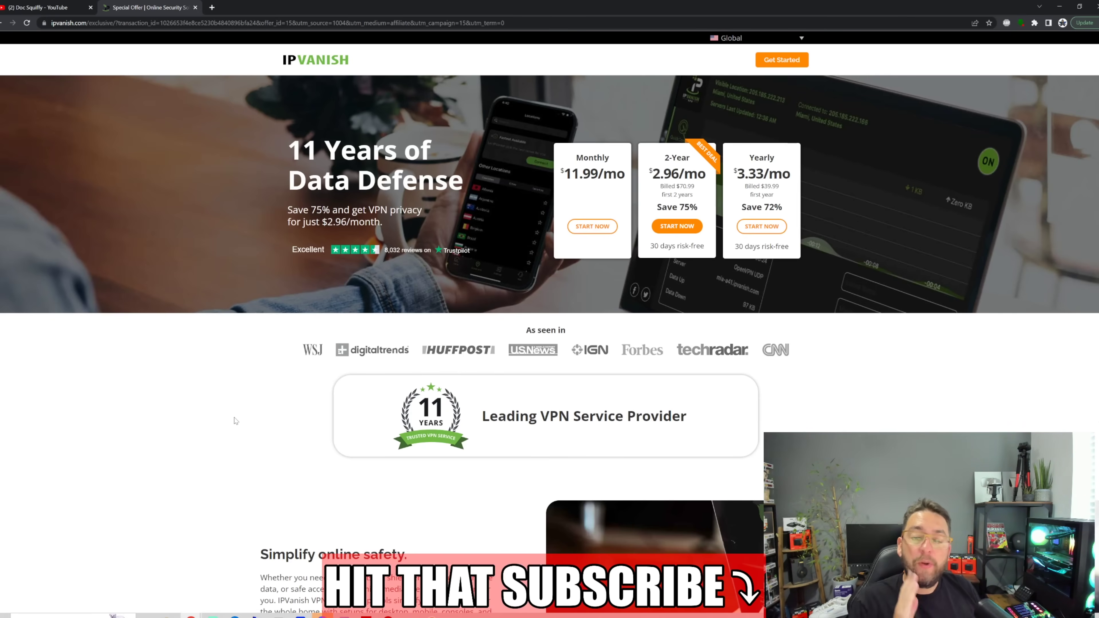
click(41, 7)
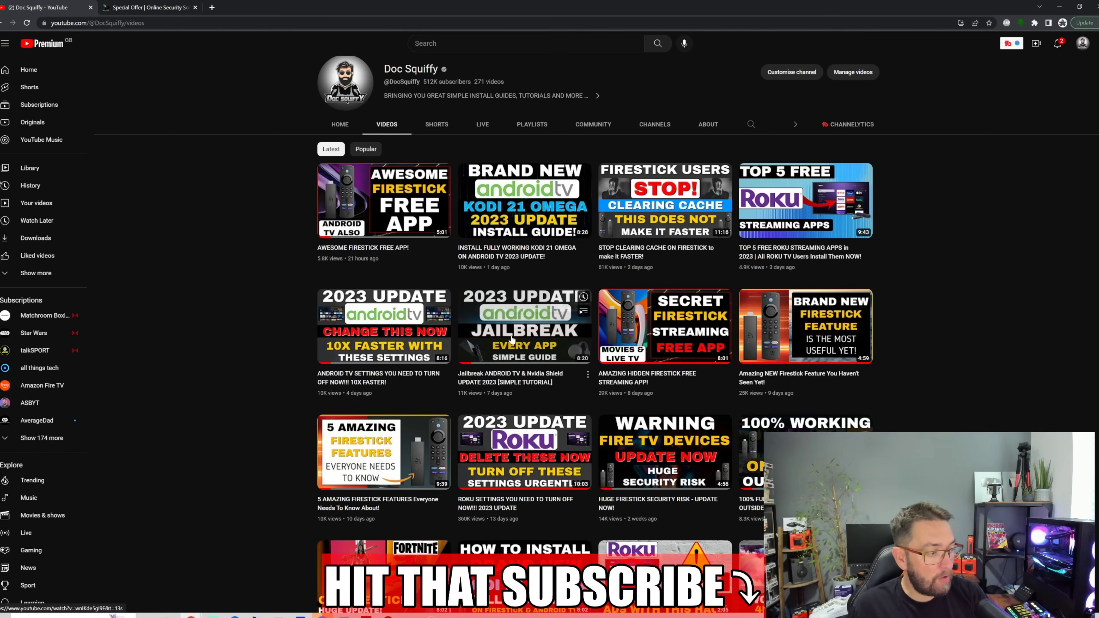
scroll(287, 338, down, 4)
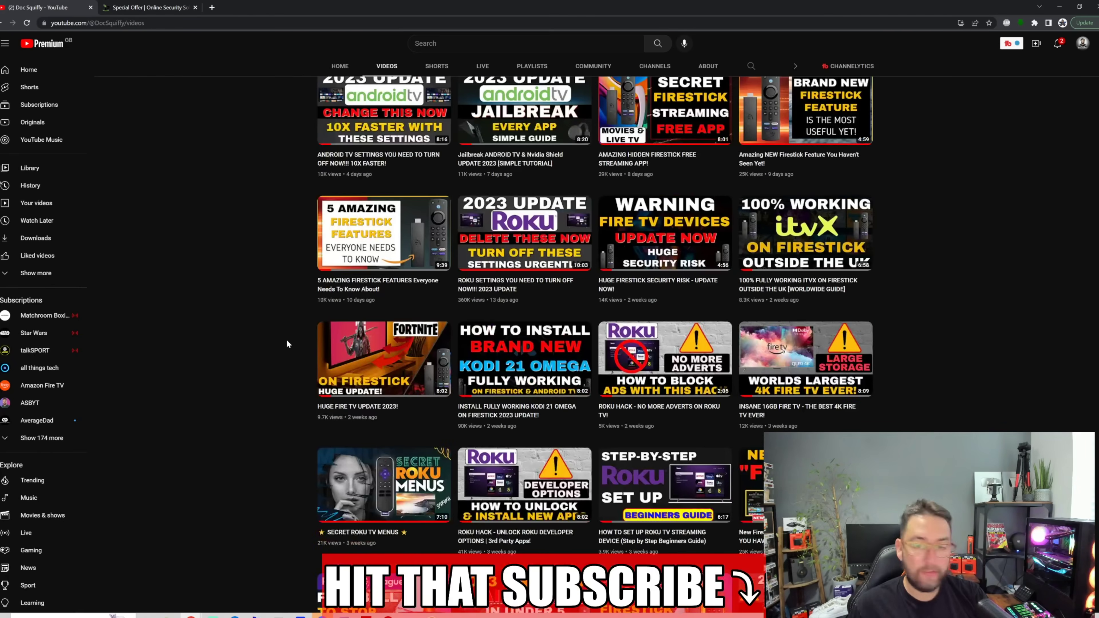
scroll(287, 340, up, 6)
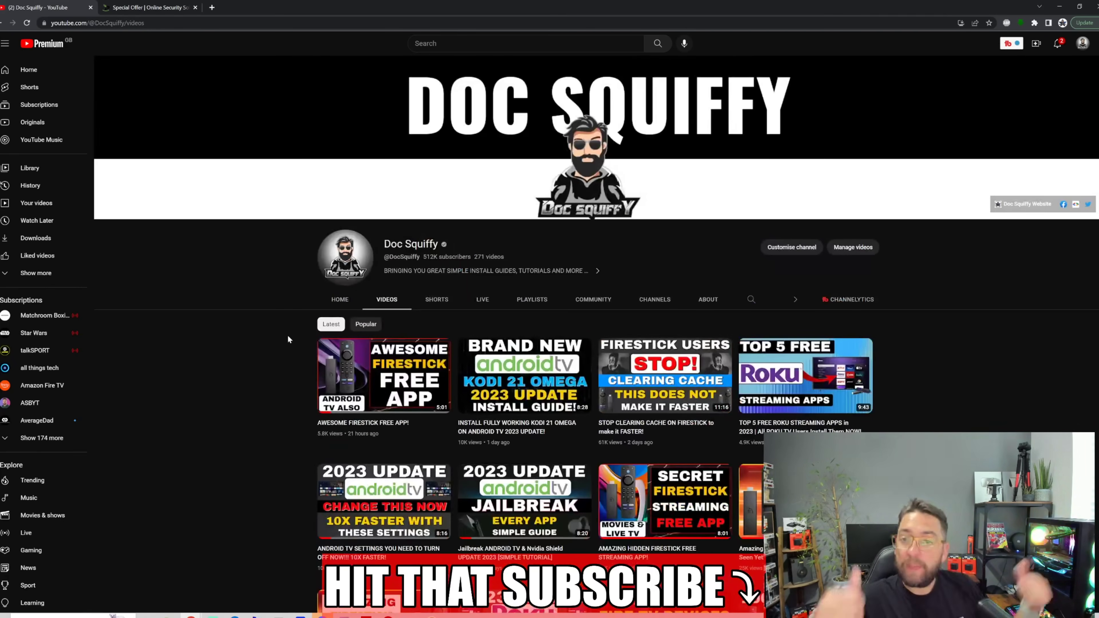